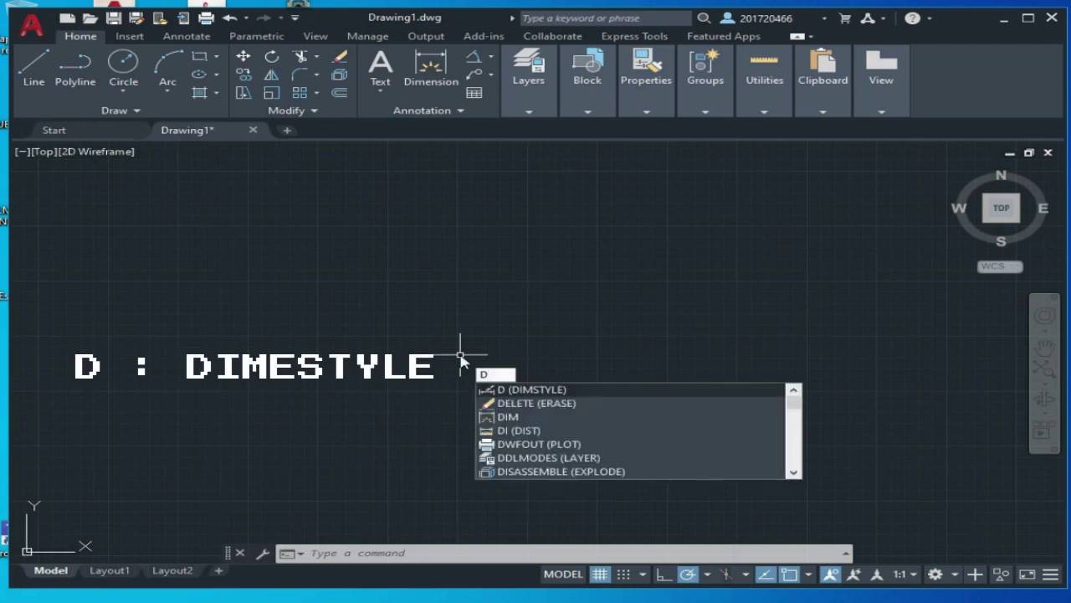
Open the Dimension Style Manager and start modifying the ISO-25 dimension style
key("Return")
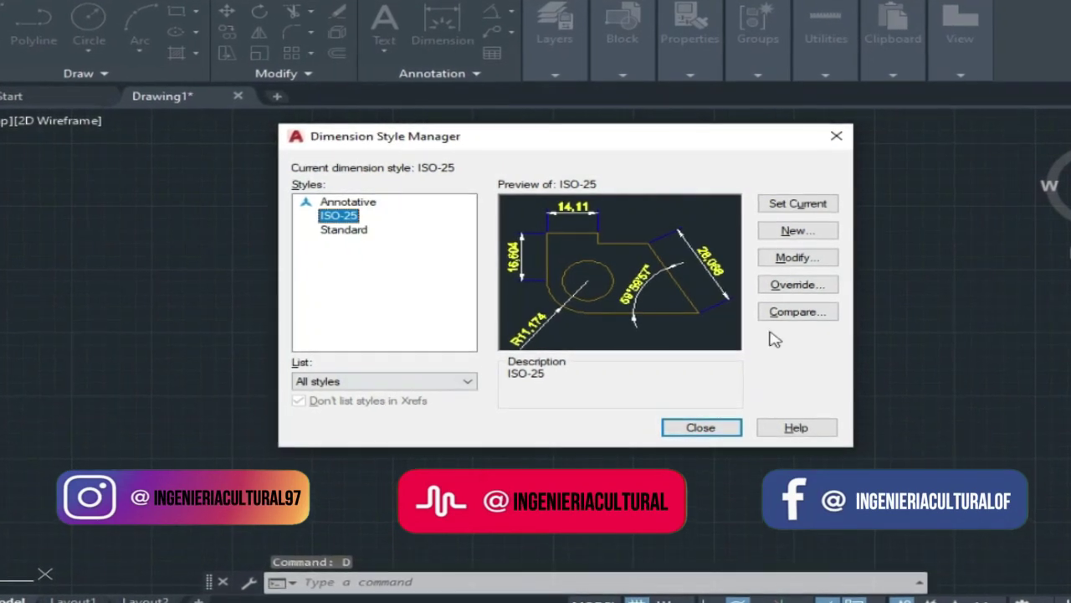
left_click_drag(510, 138, 513, 167)
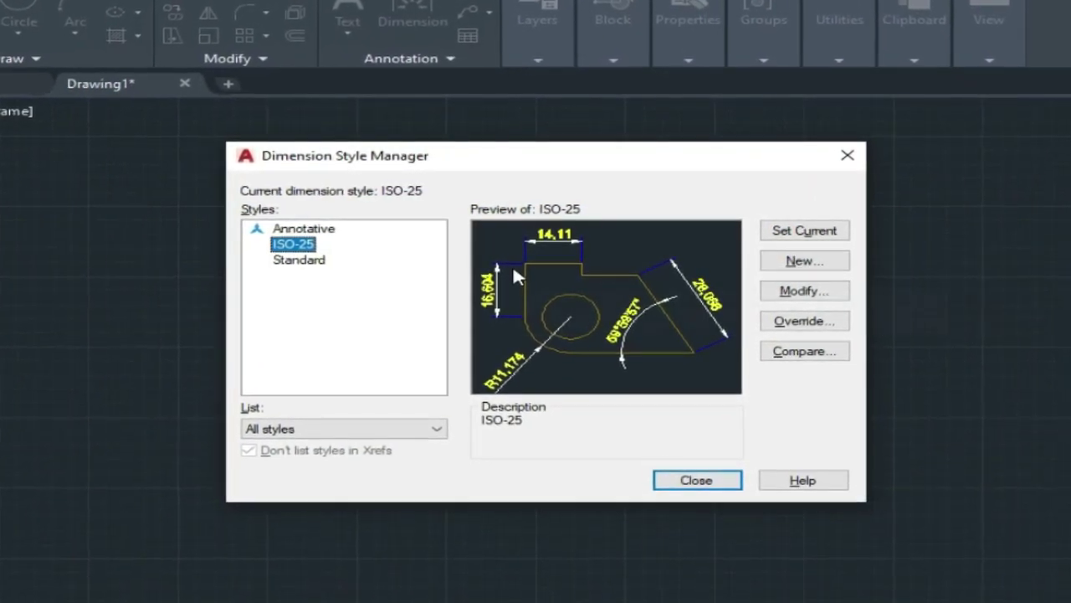
left_click(843, 293)
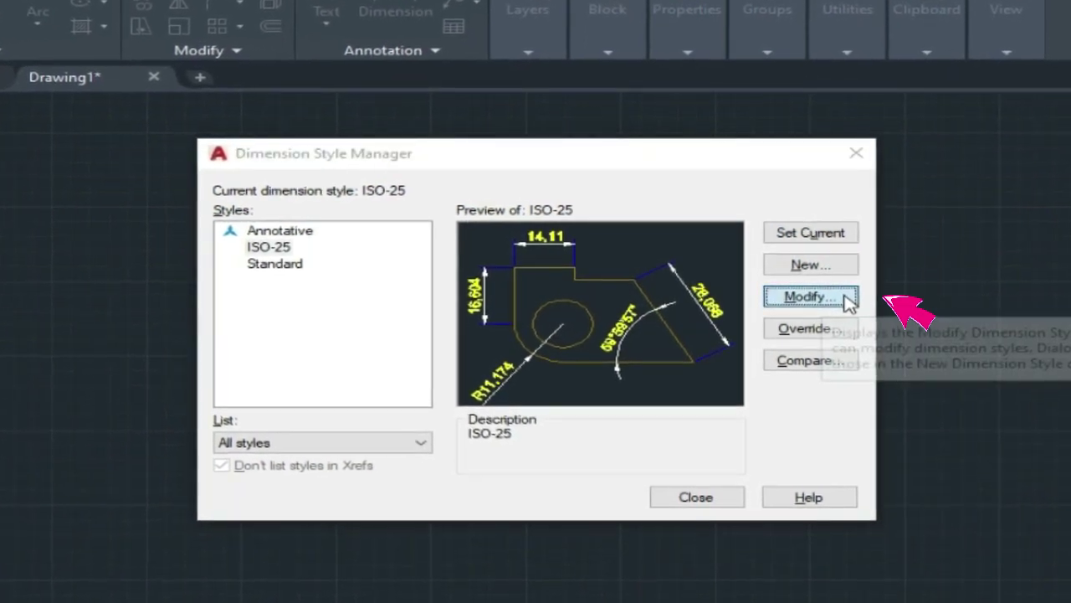
left_click(847, 300)
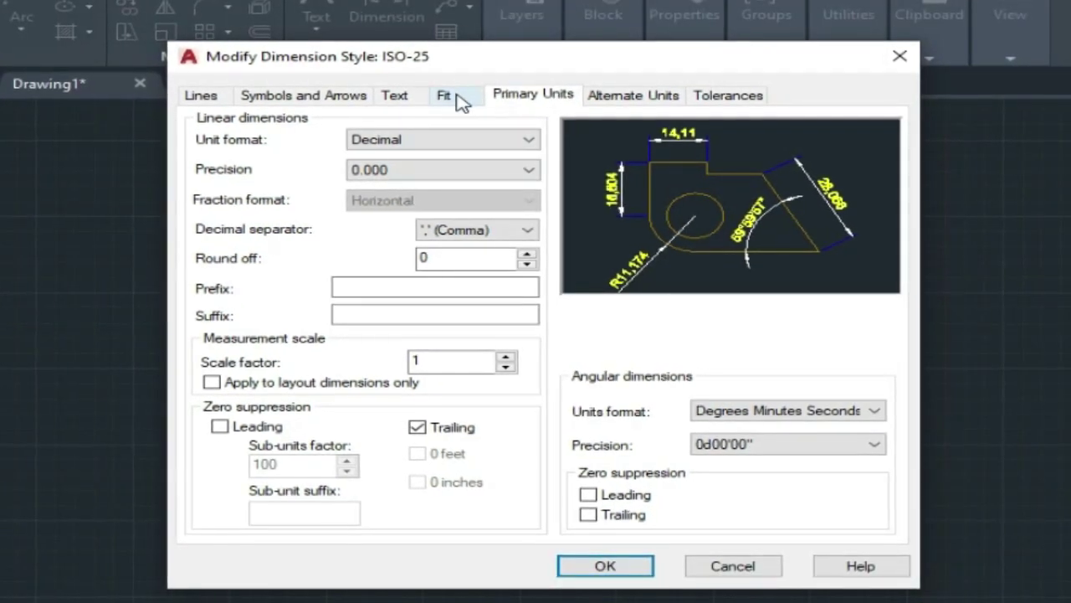
Keep Decimal linear units for ISO-25 and settle on 0.00 linear precision
left_click(448, 94)
left_click(512, 94)
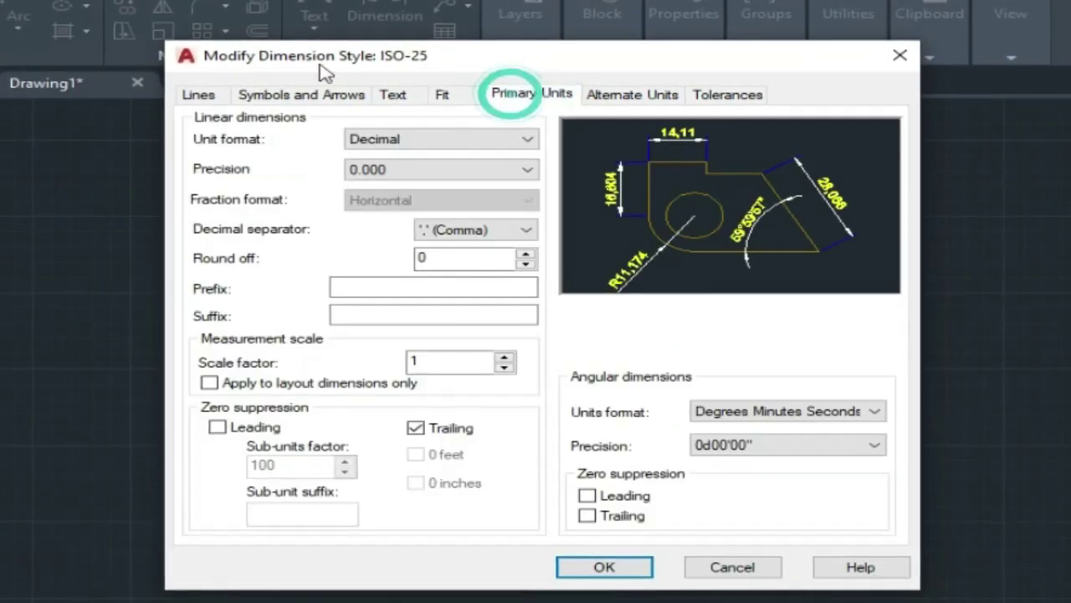
left_click(444, 142)
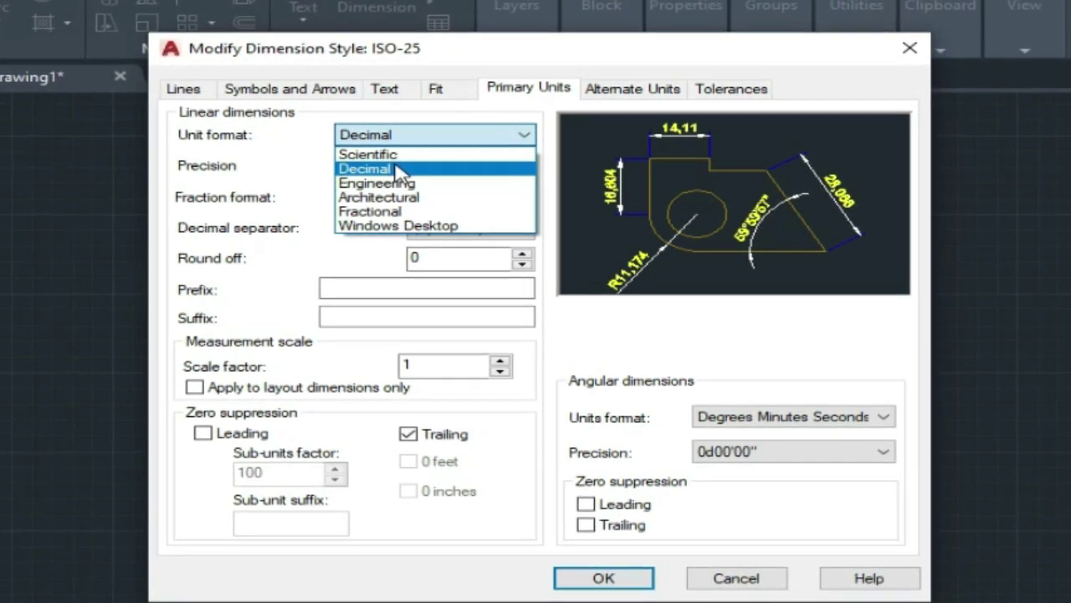
left_click(397, 170)
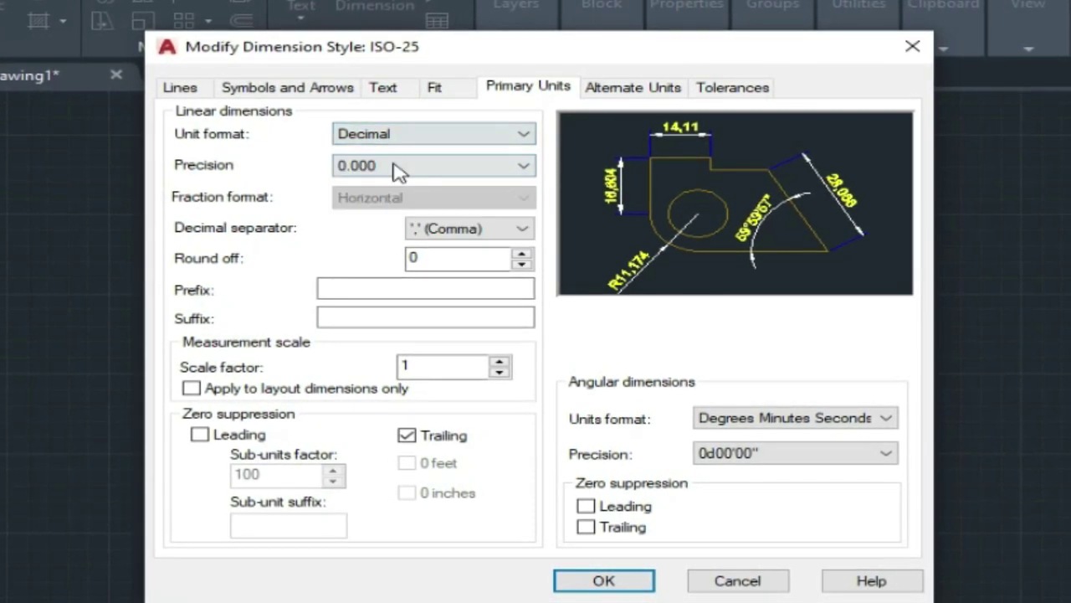
left_click(354, 173)
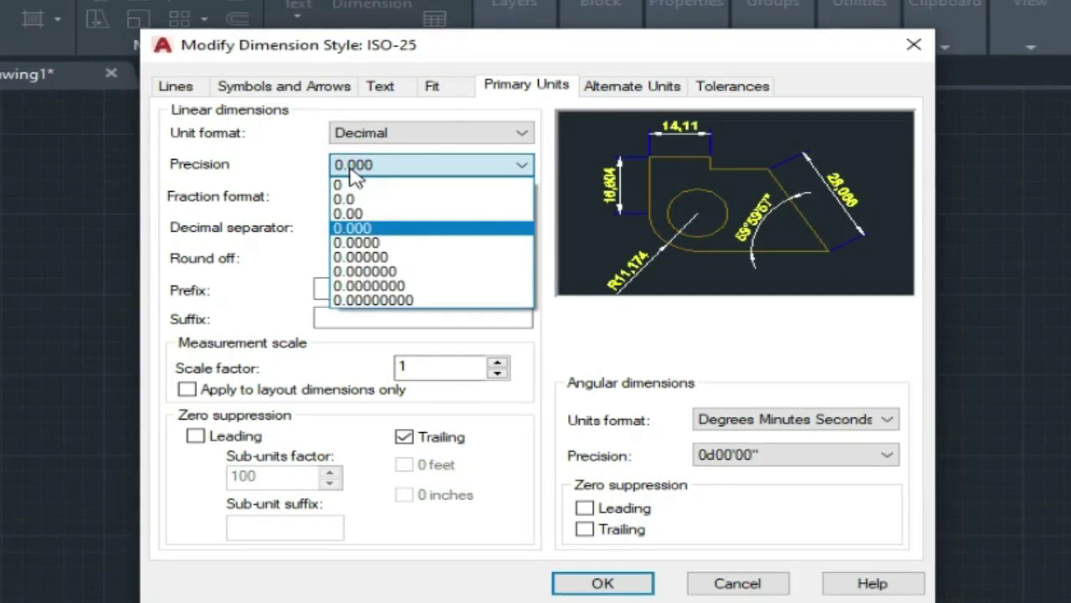
left_click(362, 213)
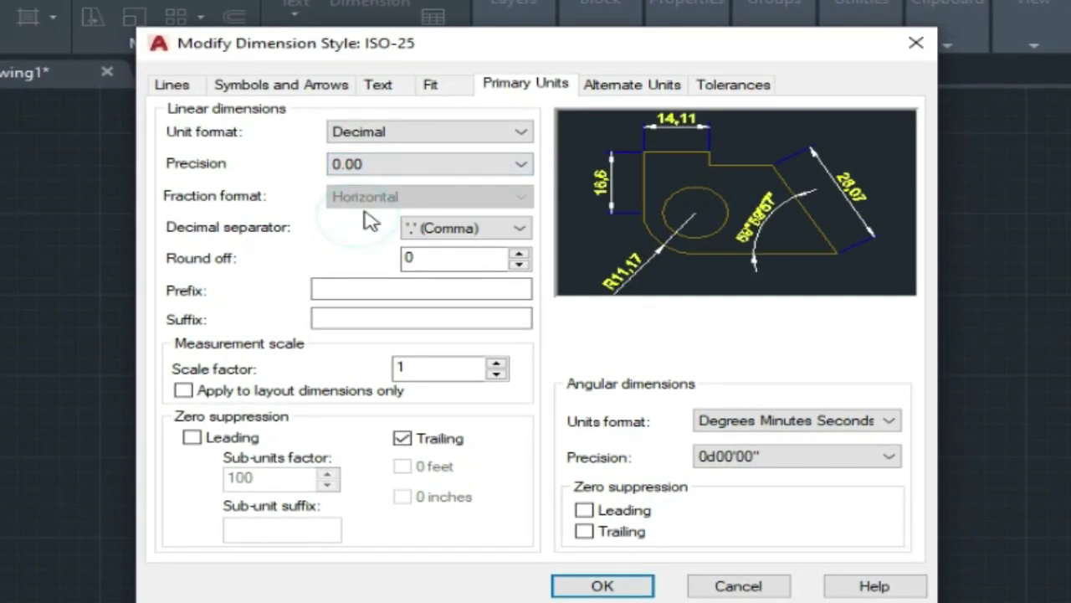
left_click(423, 166)
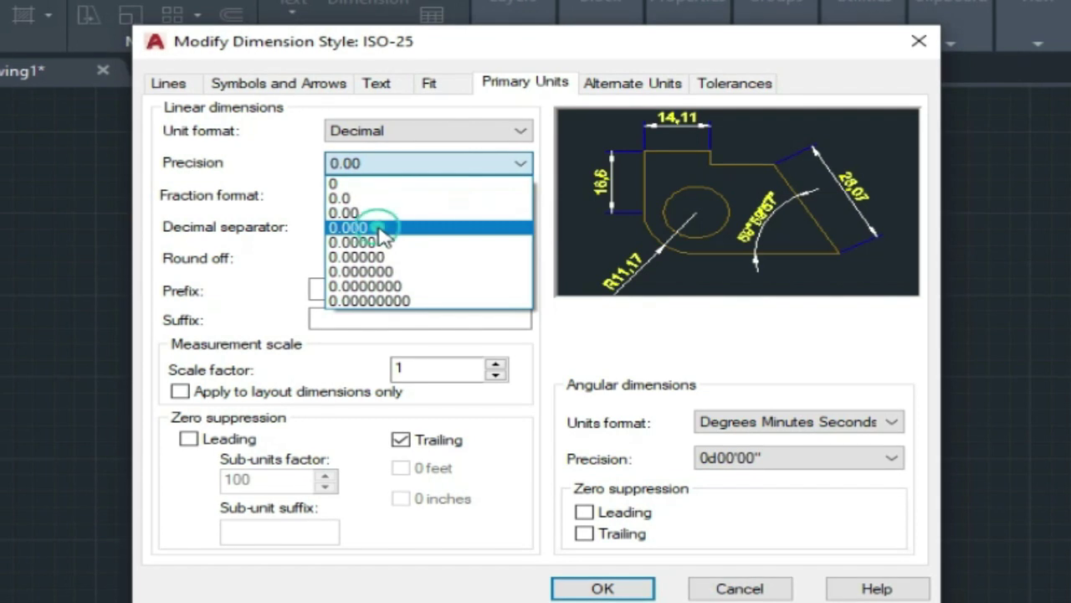
left_click(381, 231)
left_click(438, 171)
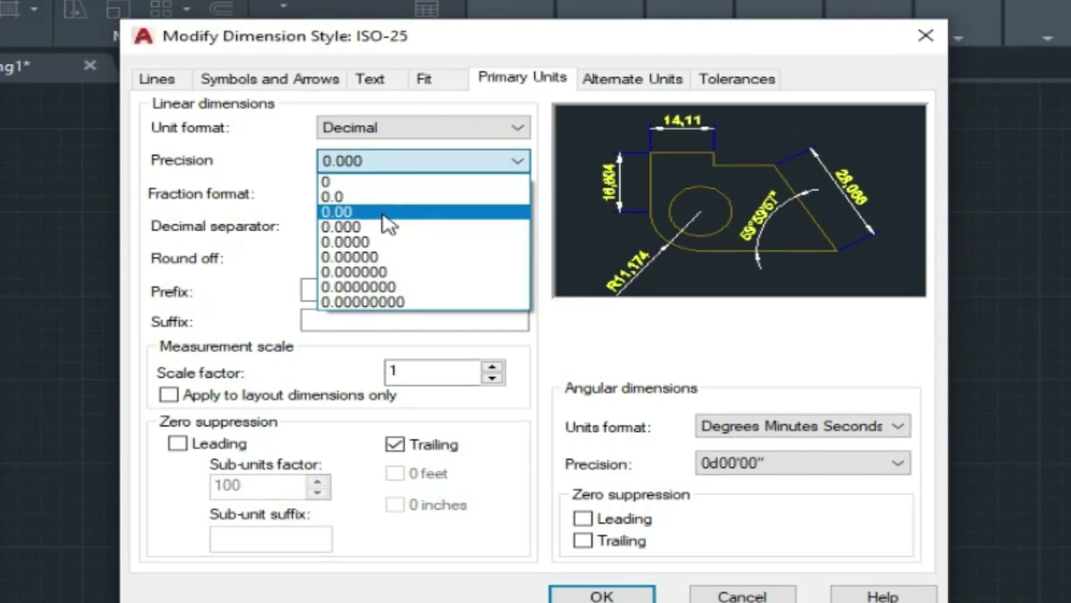
left_click(383, 212)
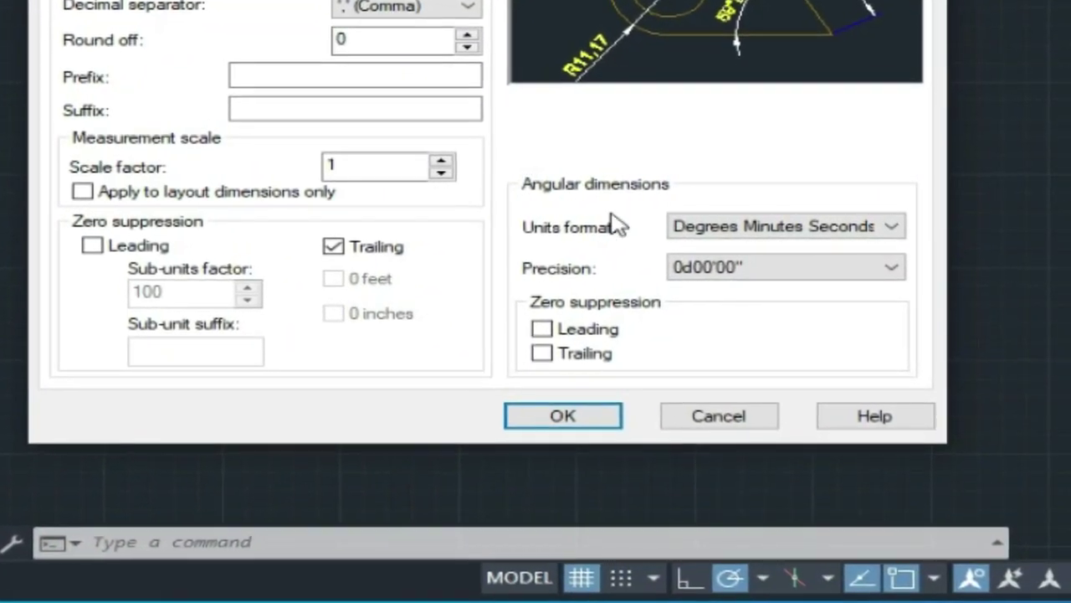
left_click(870, 229)
left_click(770, 253)
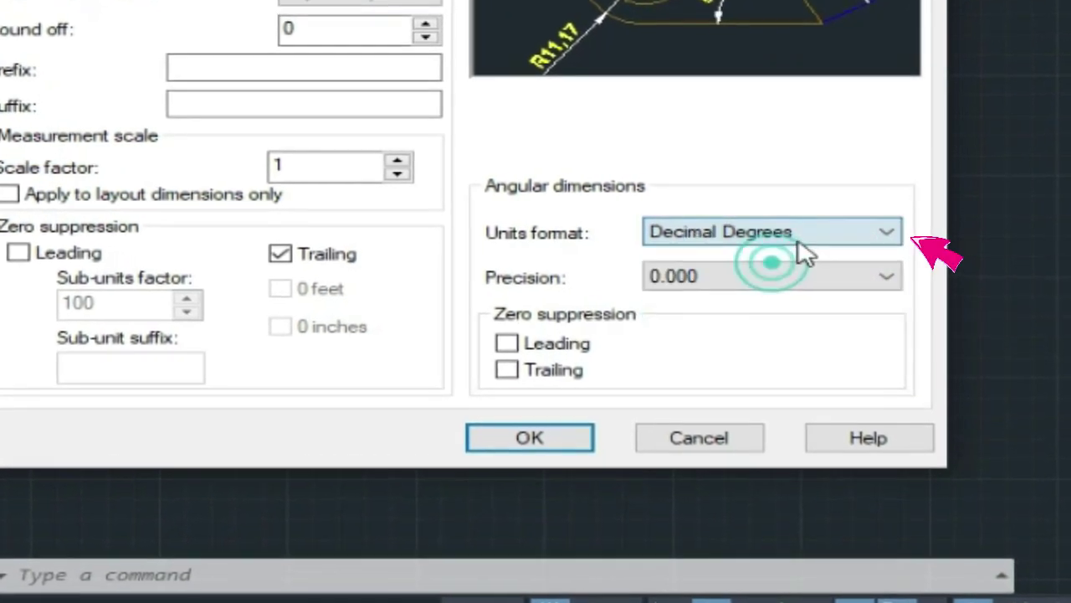
left_click(796, 243)
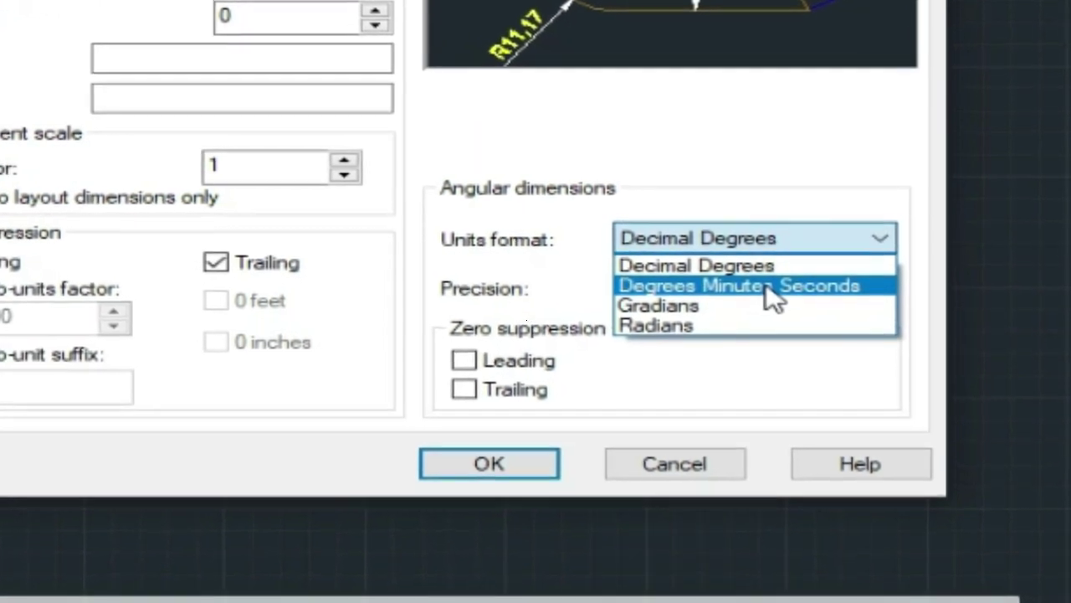
left_click(766, 293)
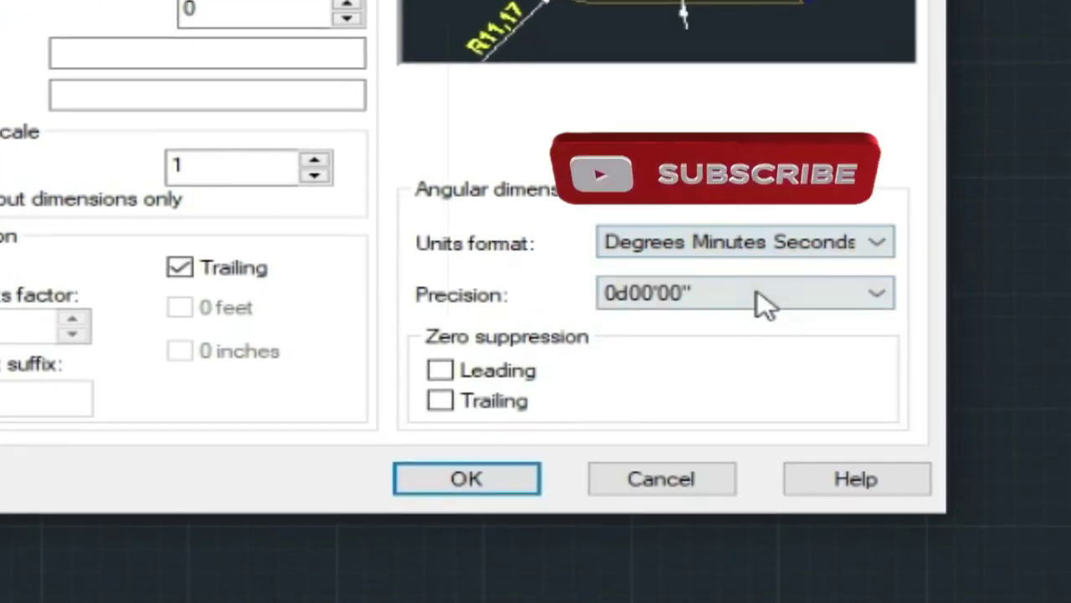
left_click(763, 299)
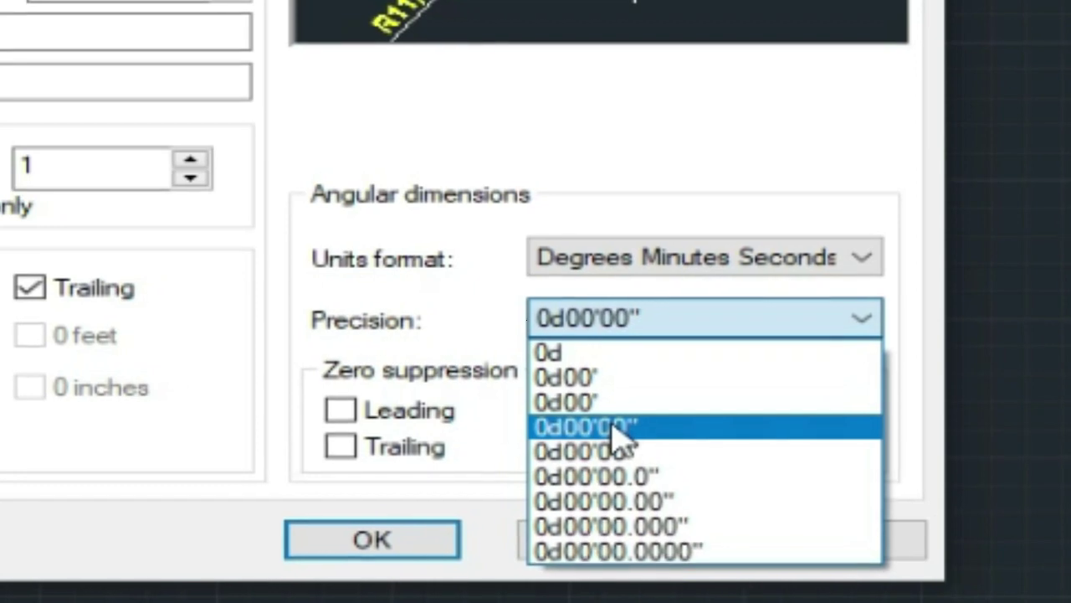
left_click(619, 428)
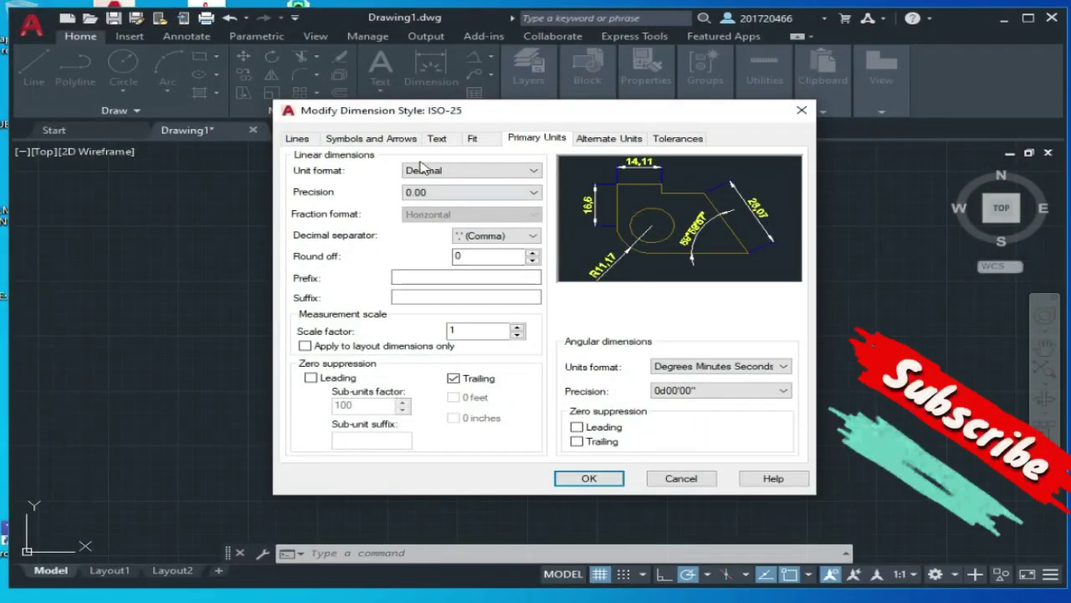
Change the ISO-25 dimension text colour from Yellow to Red
left_click(442, 143)
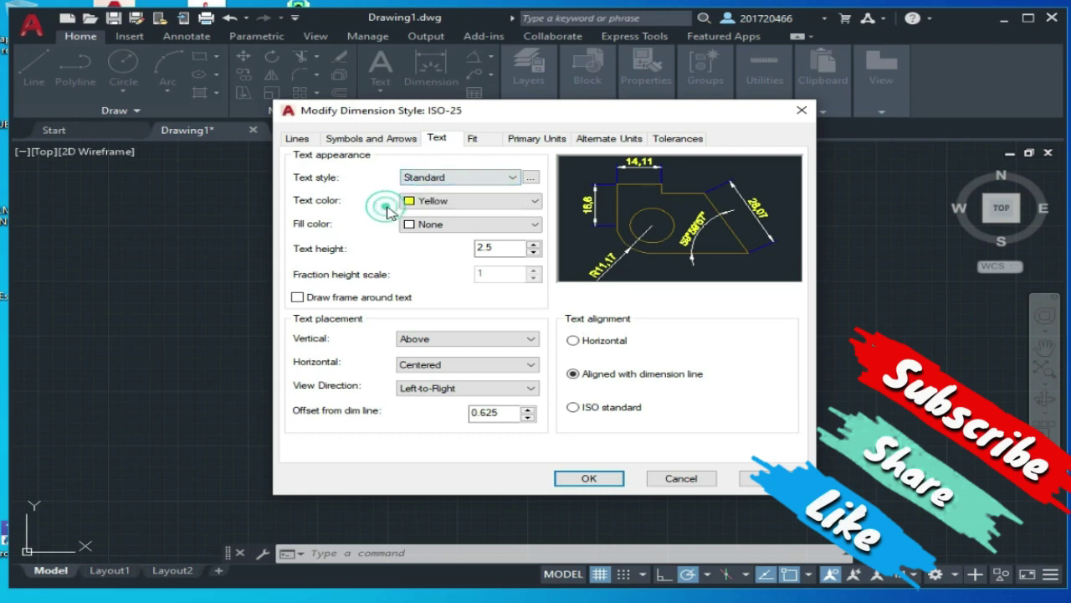
left_click(439, 201)
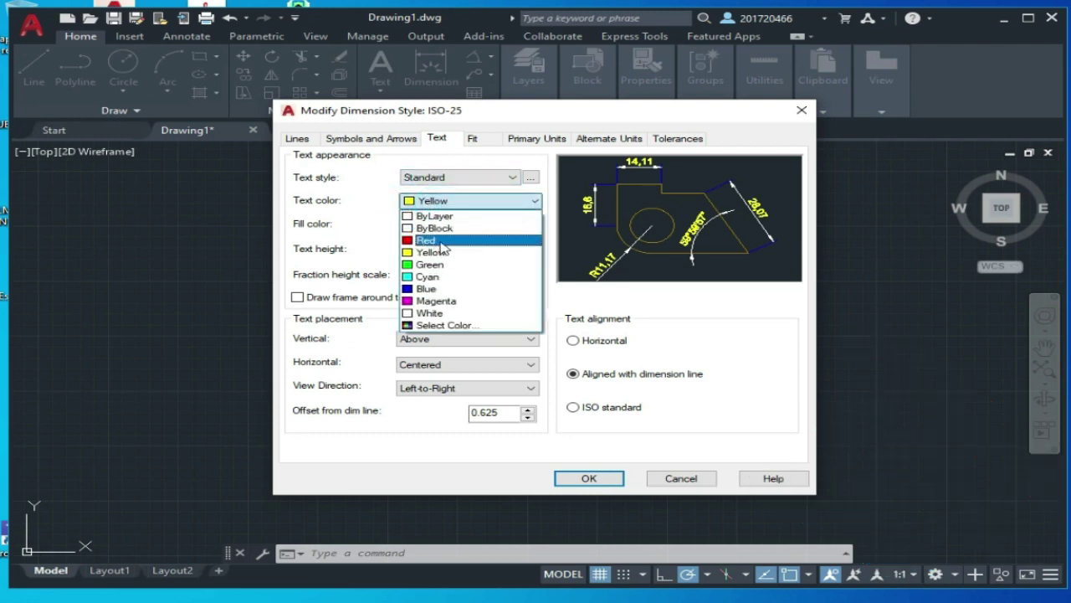
left_click(442, 241)
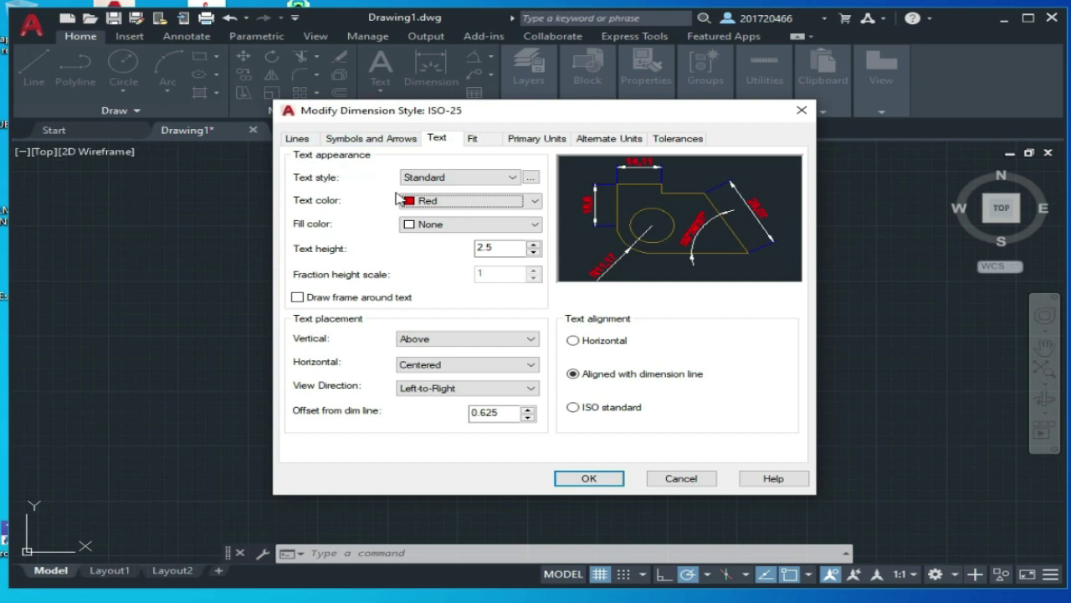
left_click(379, 140)
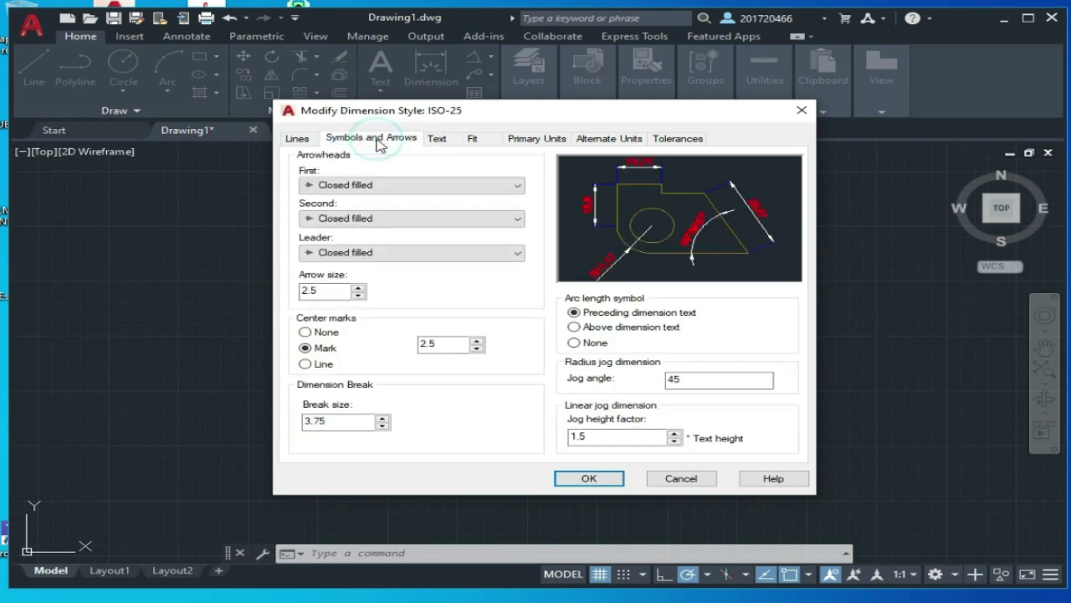
Try Box arrowheads, then restore Closed filled arrowheads for ISO-25
left_click(381, 191)
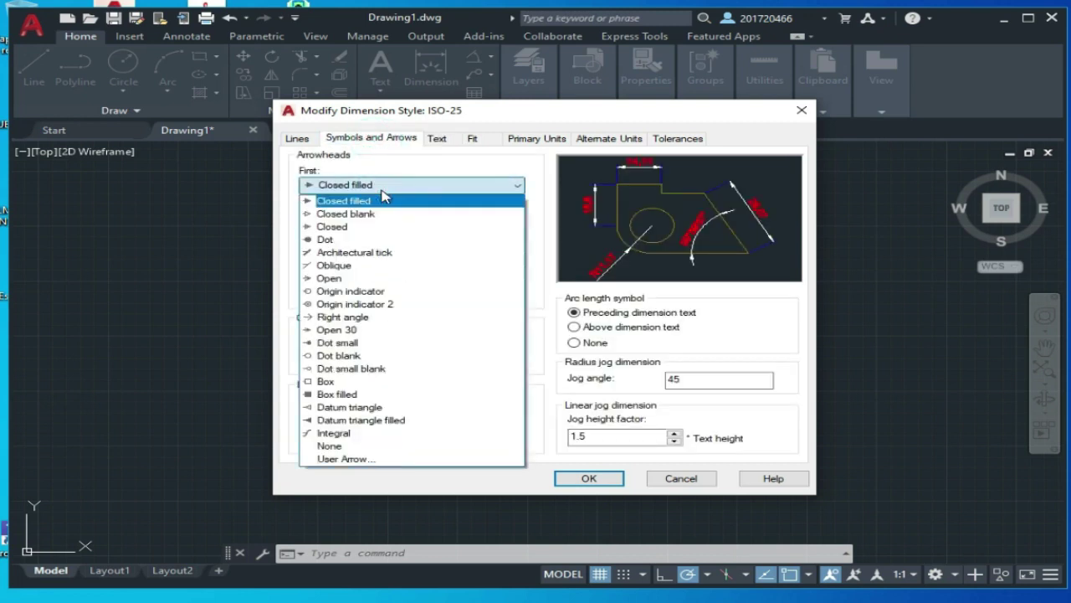
left_click(326, 382)
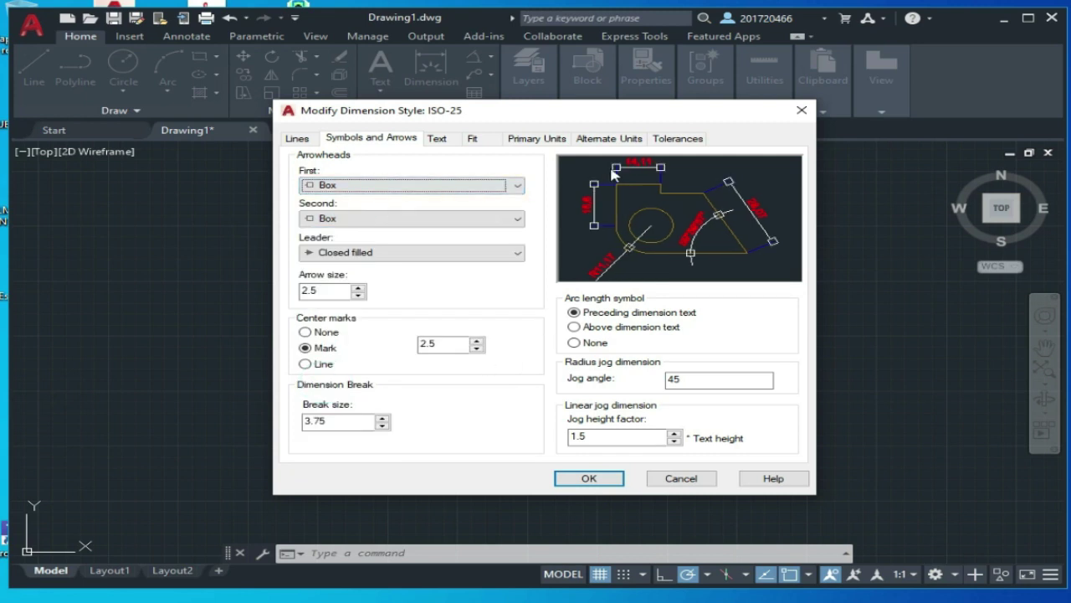
left_click(353, 192)
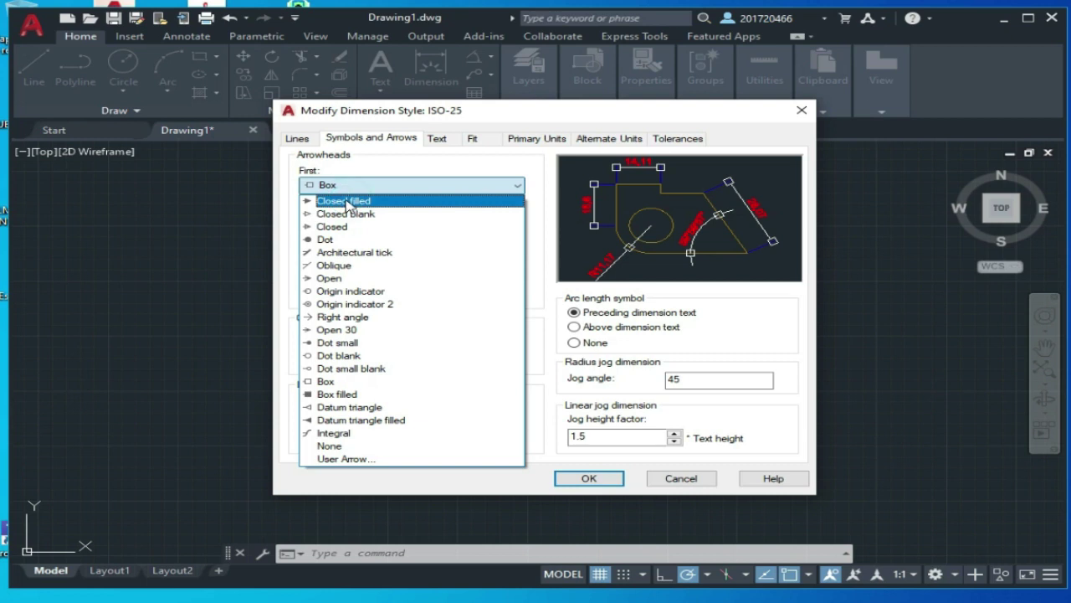
left_click(347, 201)
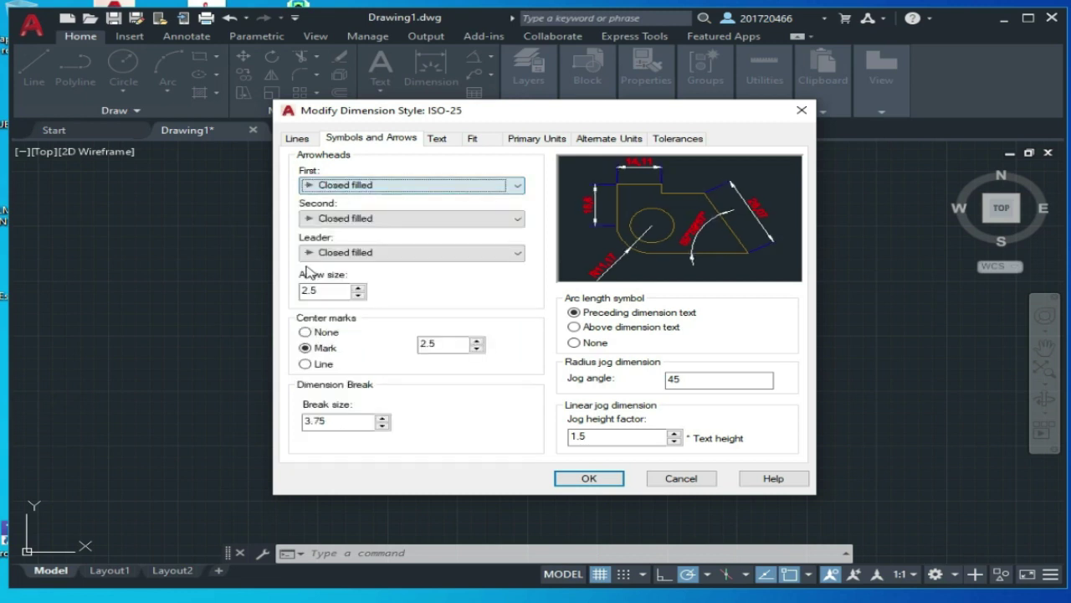
left_click(298, 140)
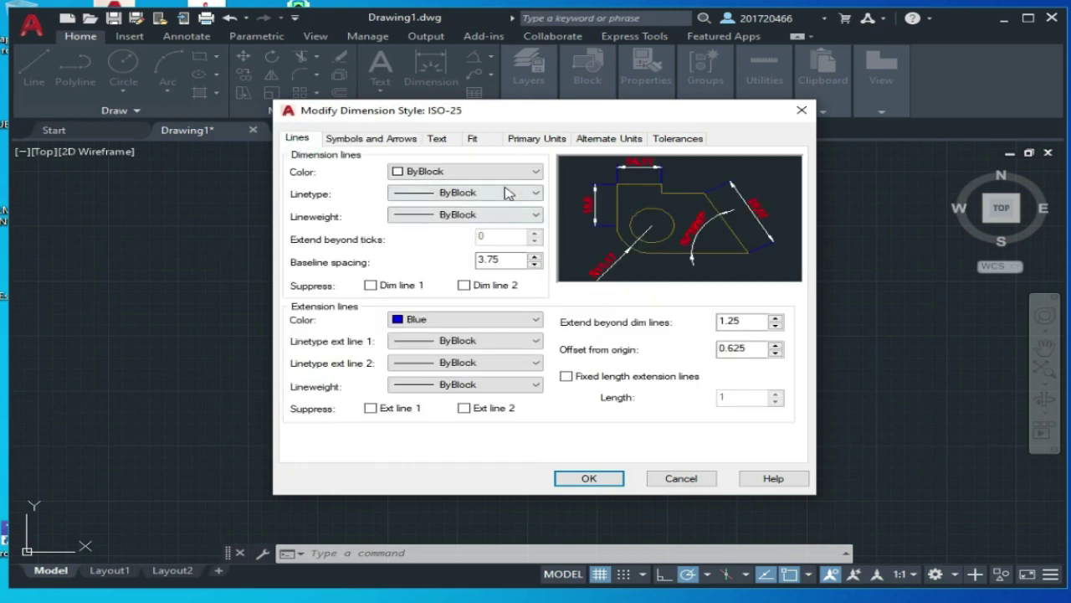
left_click(485, 172)
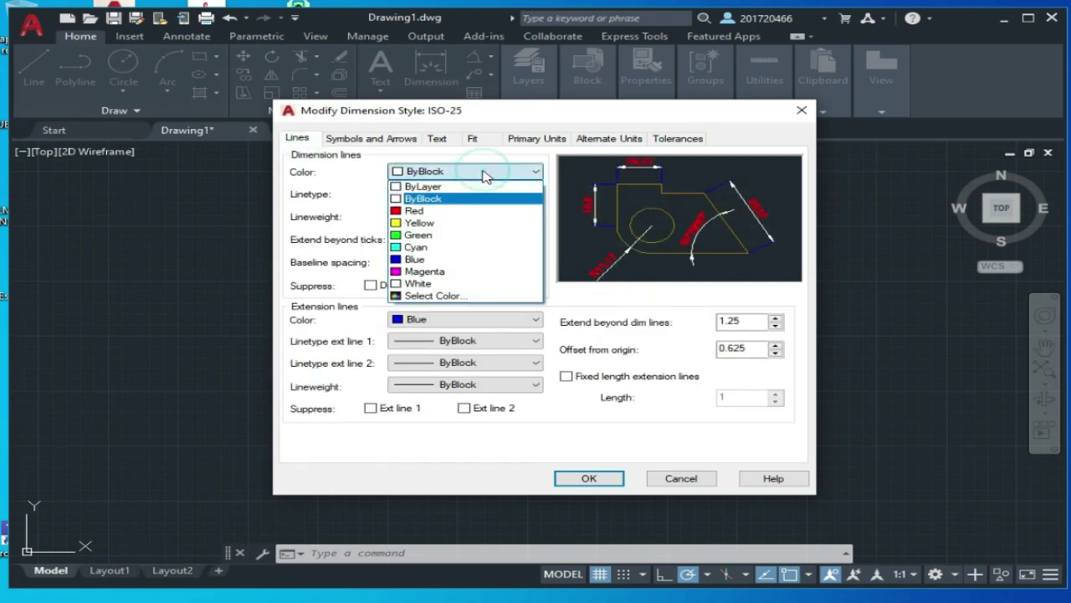
Make ISO-25 dimension lines Yellow and extension lines White, then open the full colour palette
left_click(434, 224)
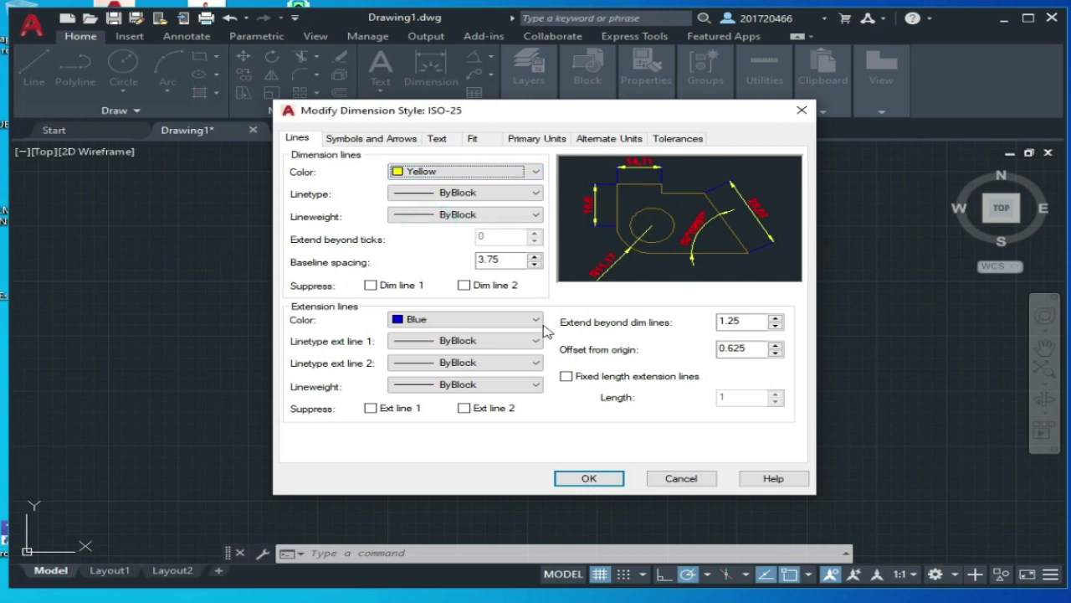
left_click(438, 325)
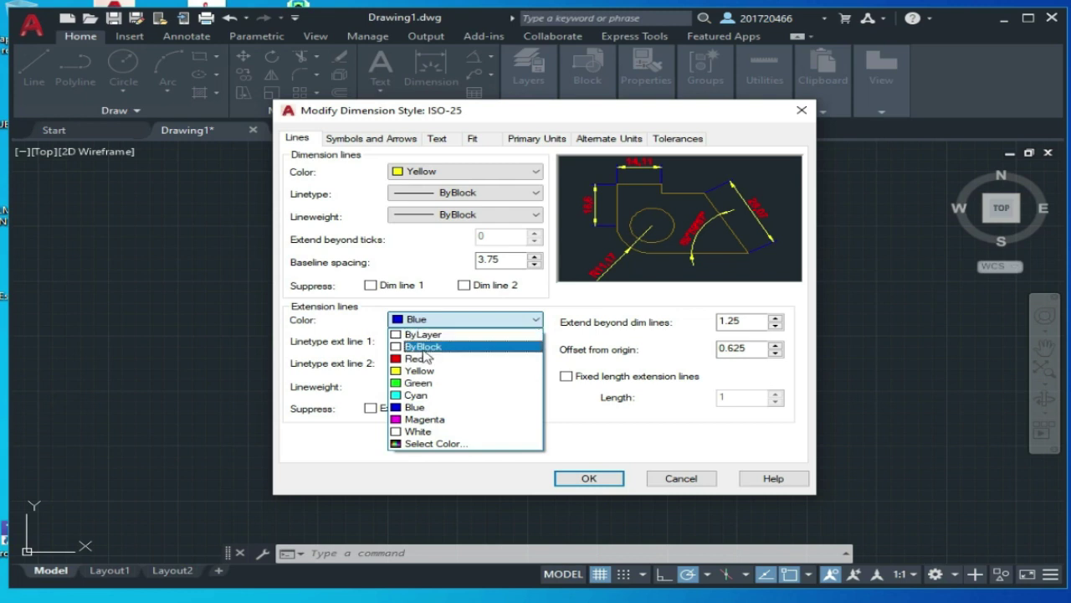
left_click(424, 347)
left_click(444, 322)
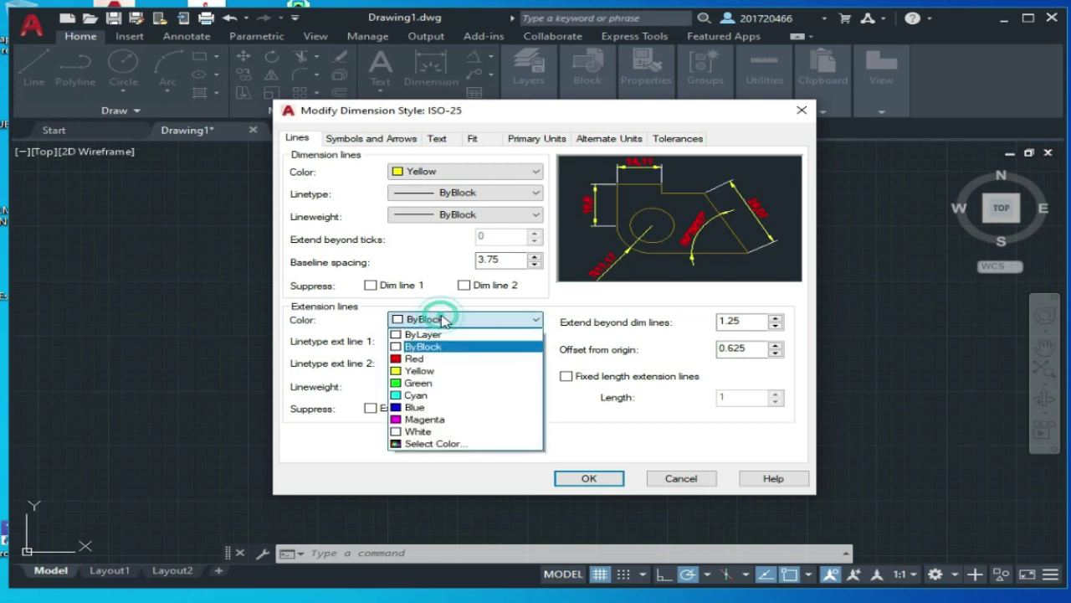
left_click(416, 433)
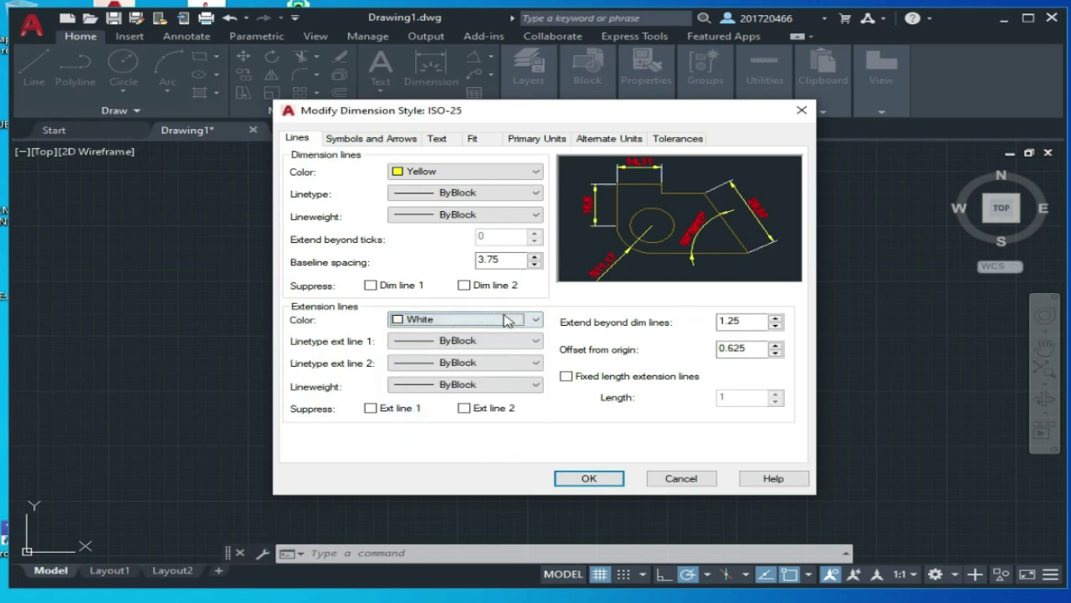
left_click(533, 322)
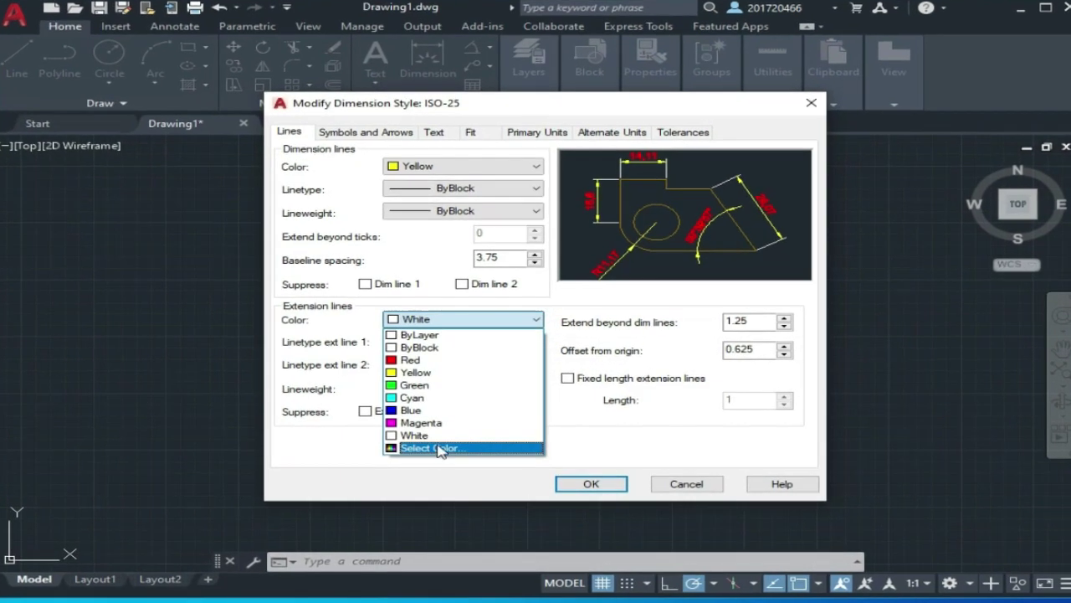
left_click(439, 441)
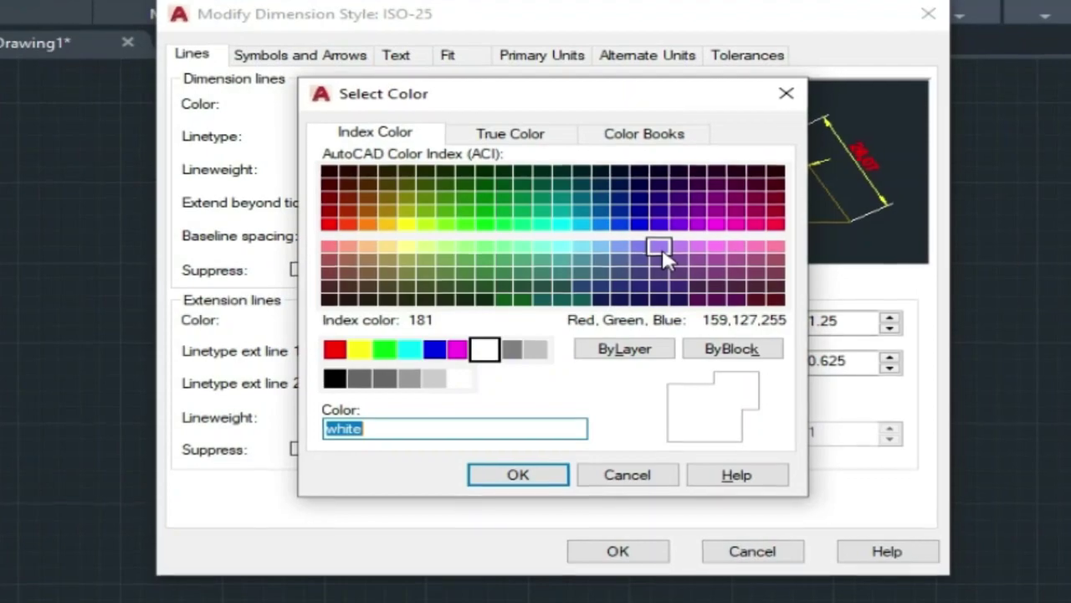
Give the extension lines purple index colour 181 and apply the ISO-25 changes
left_click(658, 252)
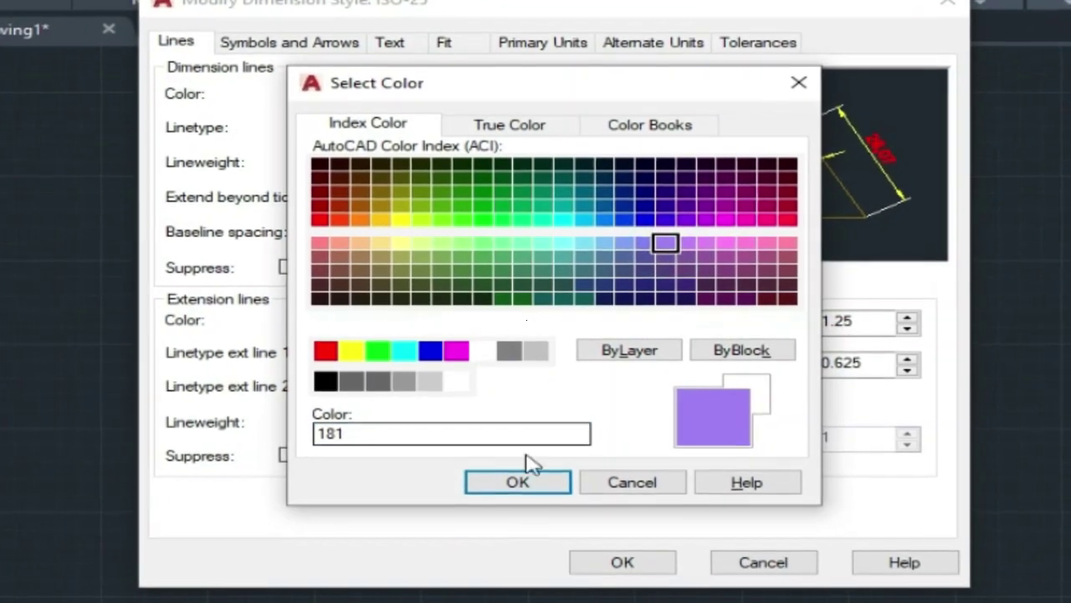
left_click(512, 488)
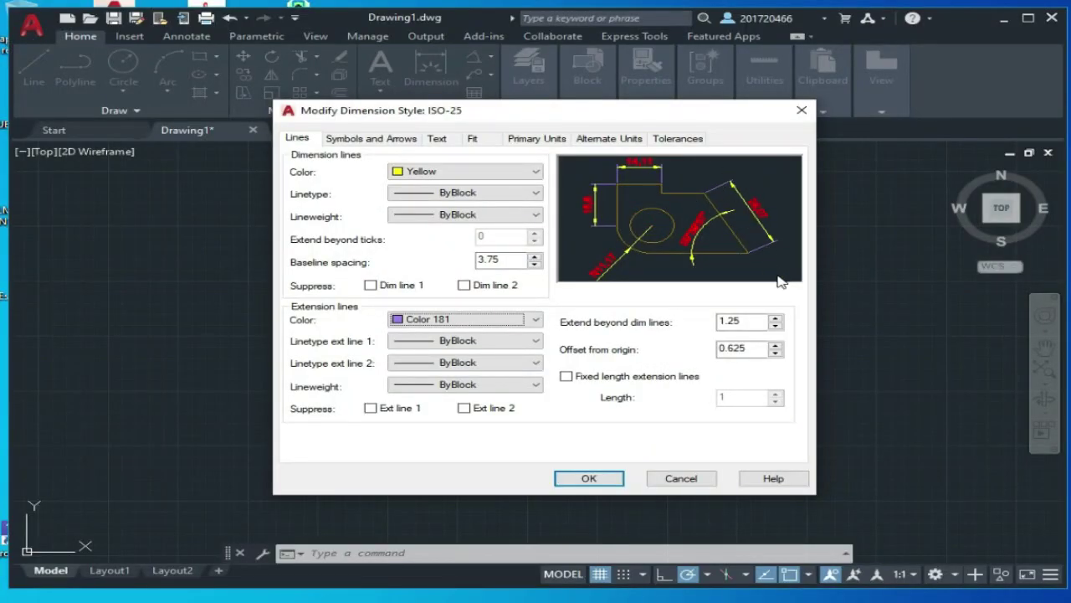
left_click(588, 479)
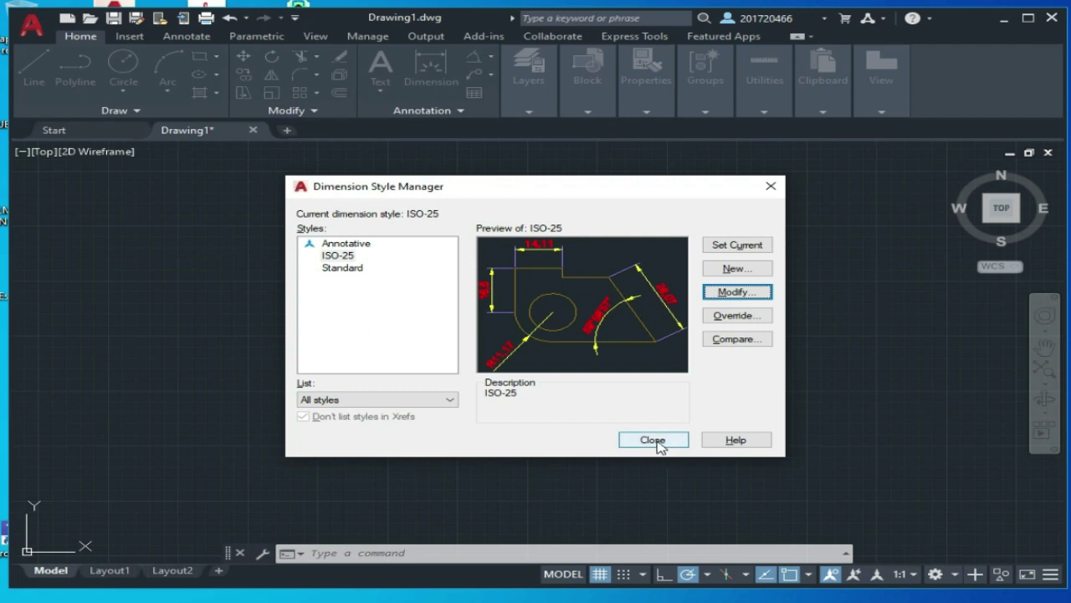
Close the style manager and draw a horizontal line plus a diagonal meeting its right end
left_click(653, 440)
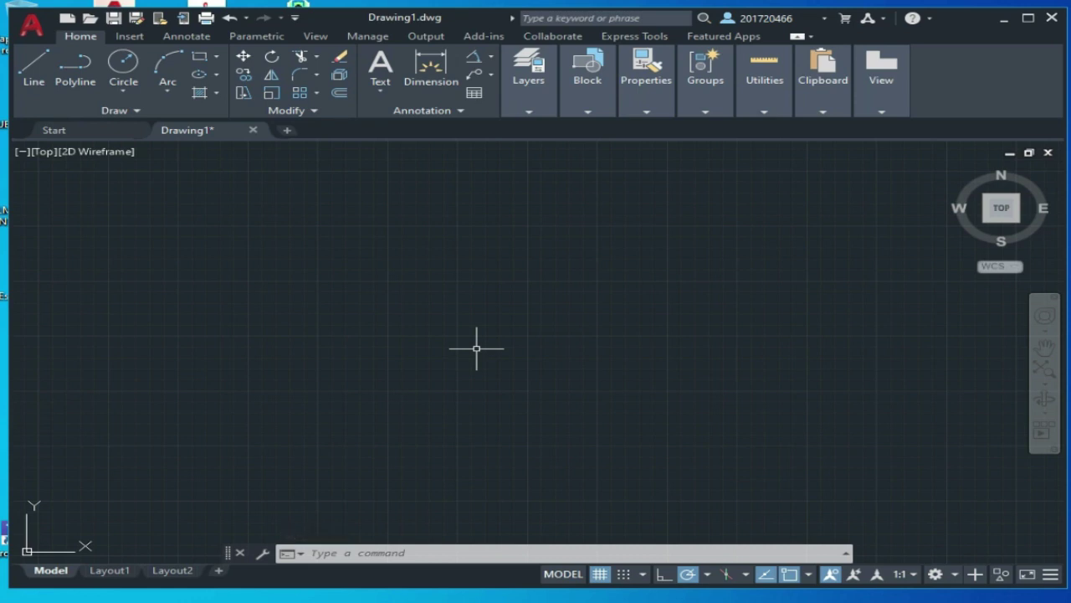
type("l")
key("Return")
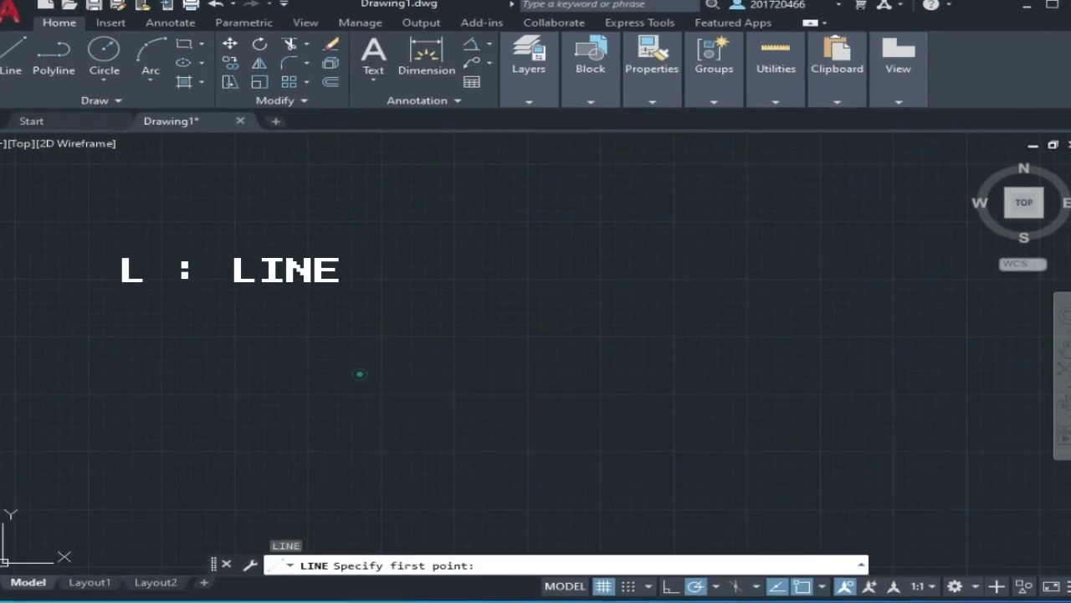
left_click(357, 375)
left_click(733, 374)
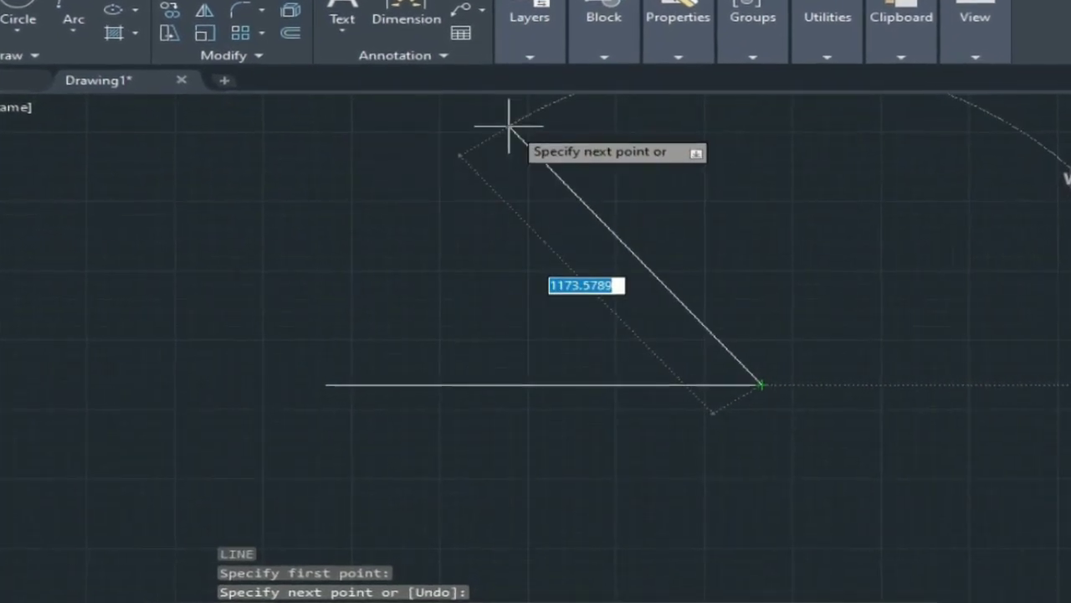
left_click(508, 126)
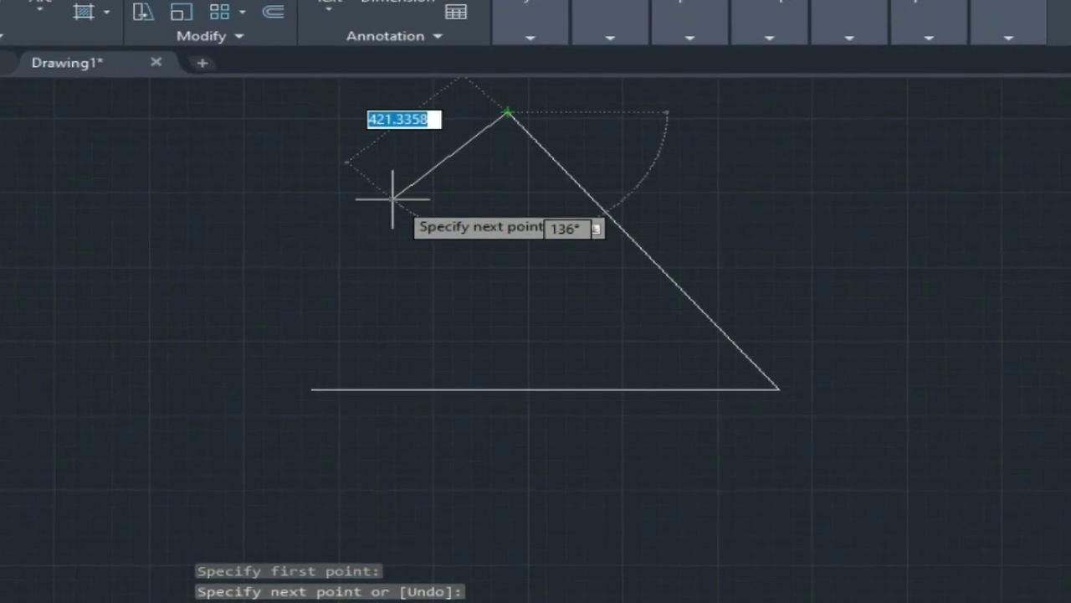
key("Return")
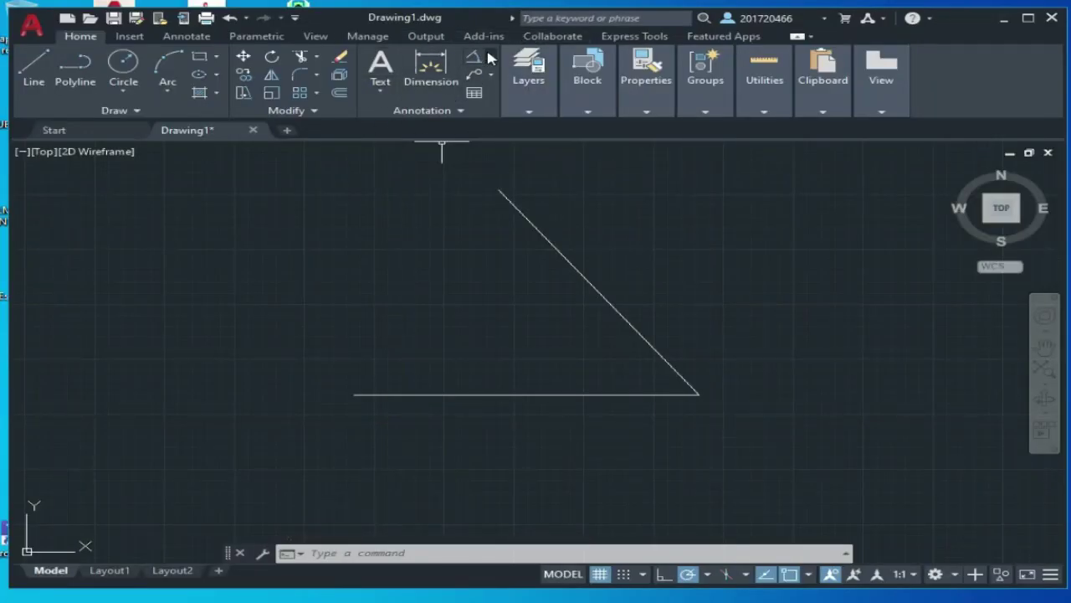
left_click(490, 57)
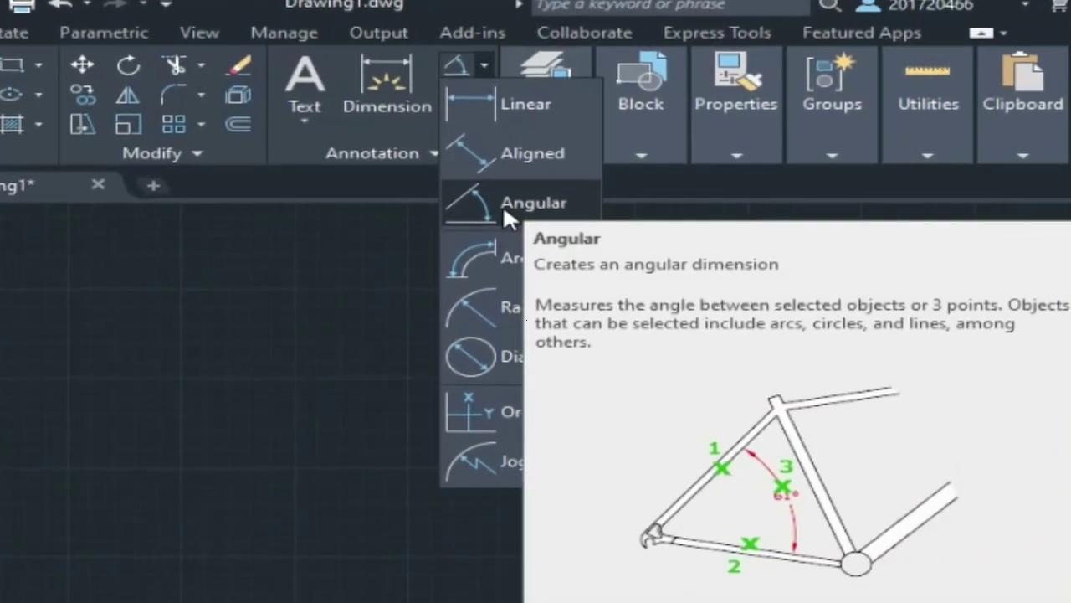
Place a 52°21'58" angular dimension between the diagonal and horizontal lines, inside the angle
left_click(503, 190)
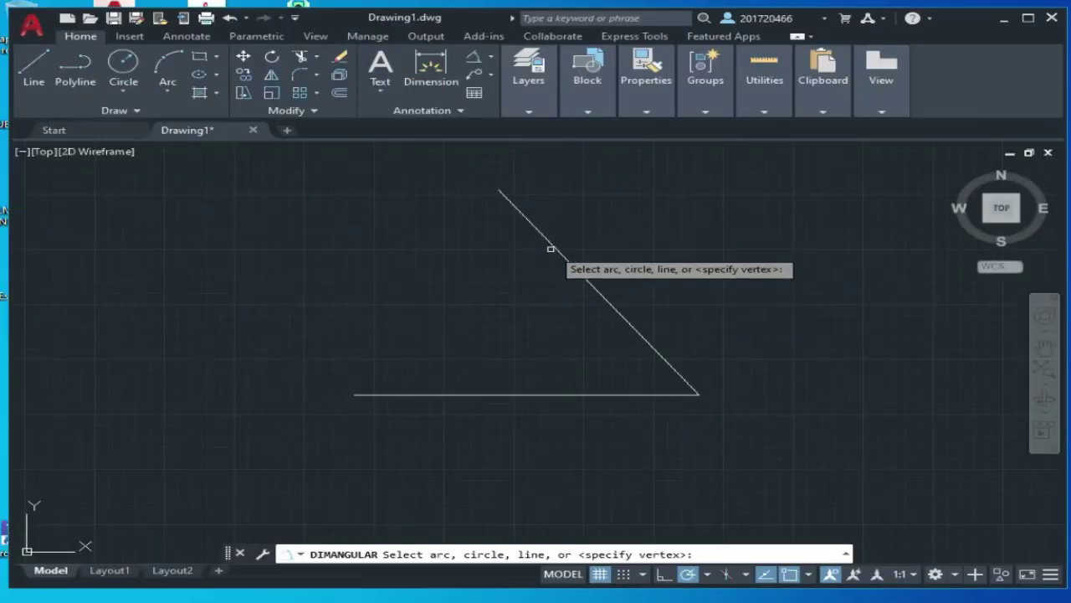
left_click(550, 249)
left_click(556, 395)
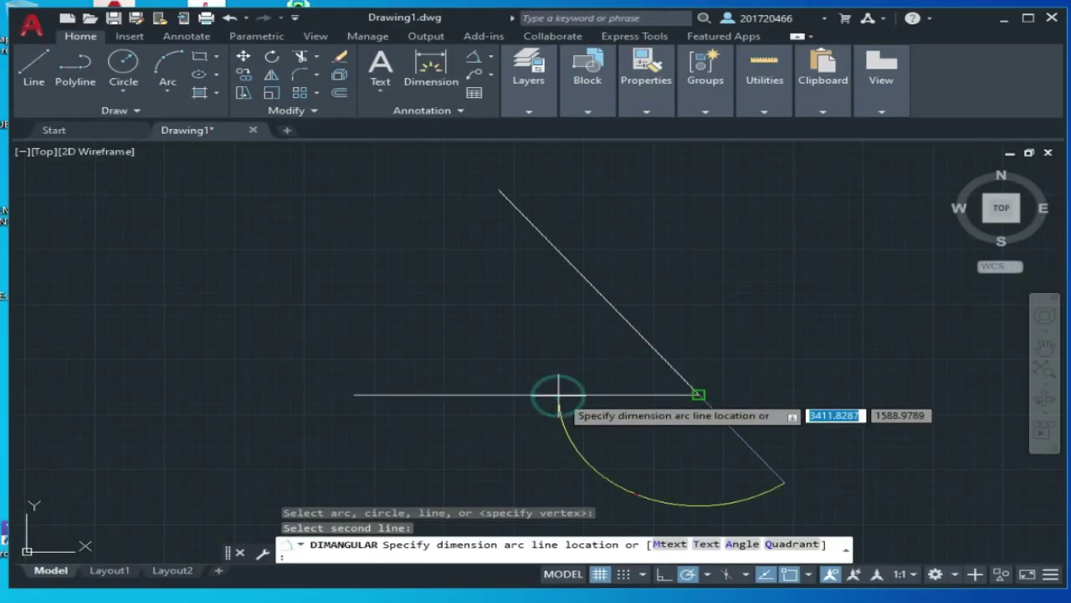
left_click(557, 330)
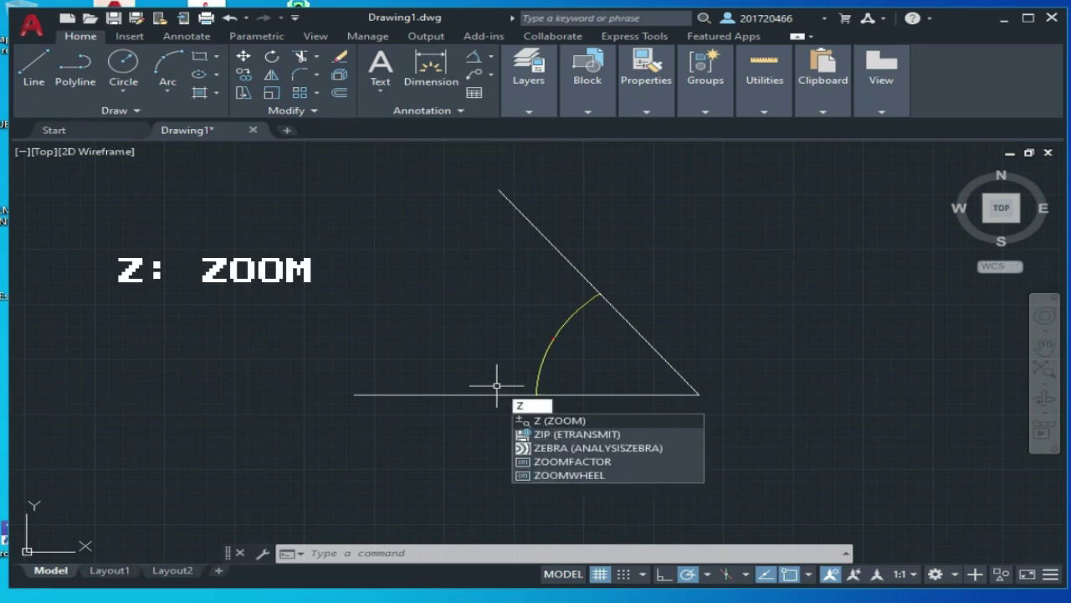
Window-zoom tightly around the angular dimension's text beside the arc
key("Return")
left_click(526, 332)
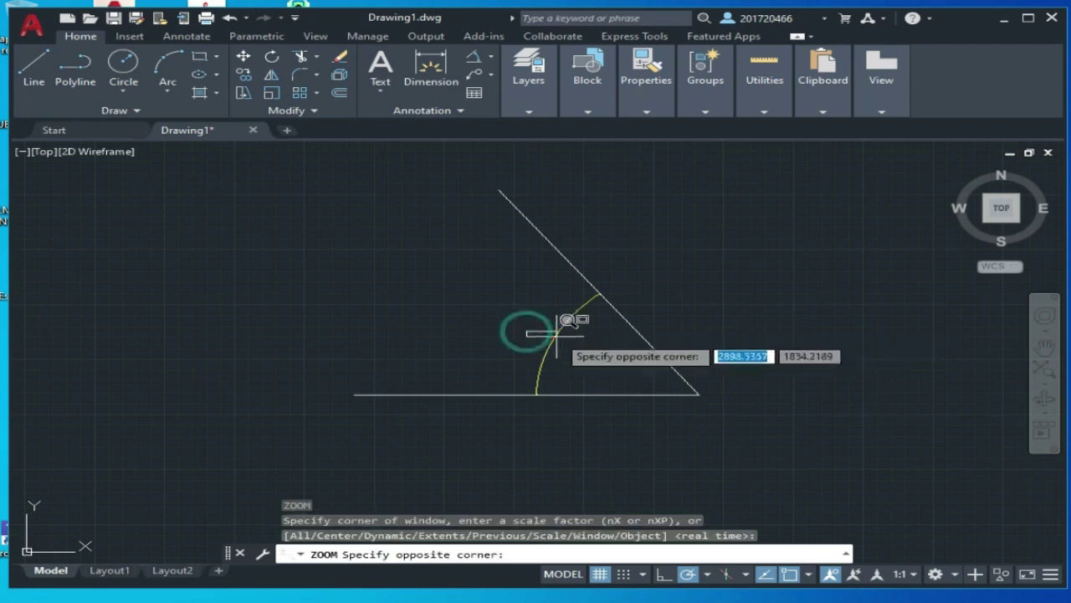
left_click(592, 335)
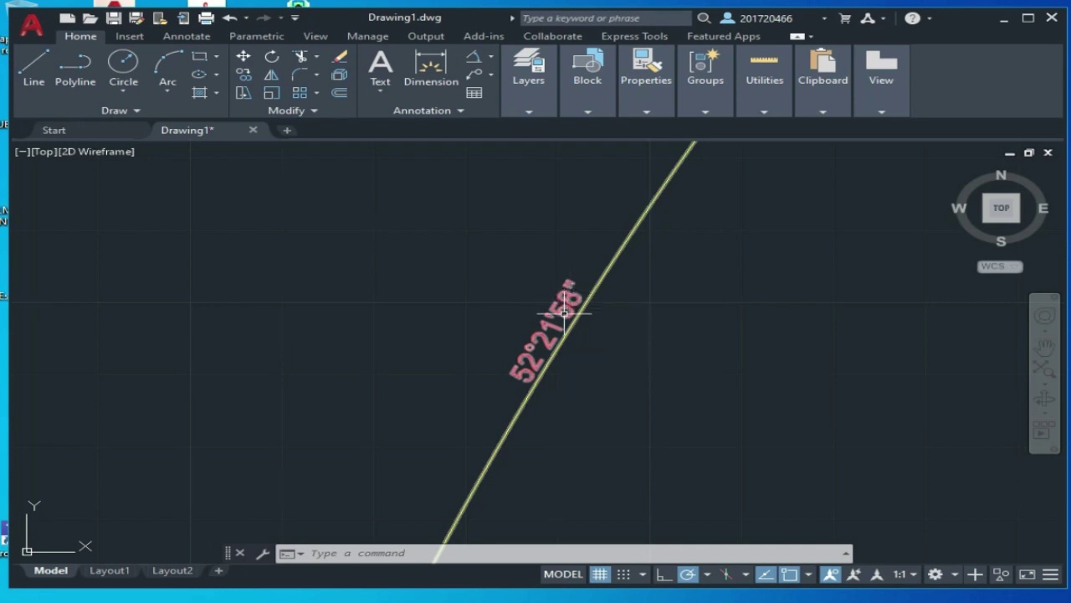
Set the 52°21'58" angle text height to 25 and finish editing it
double_click(566, 311)
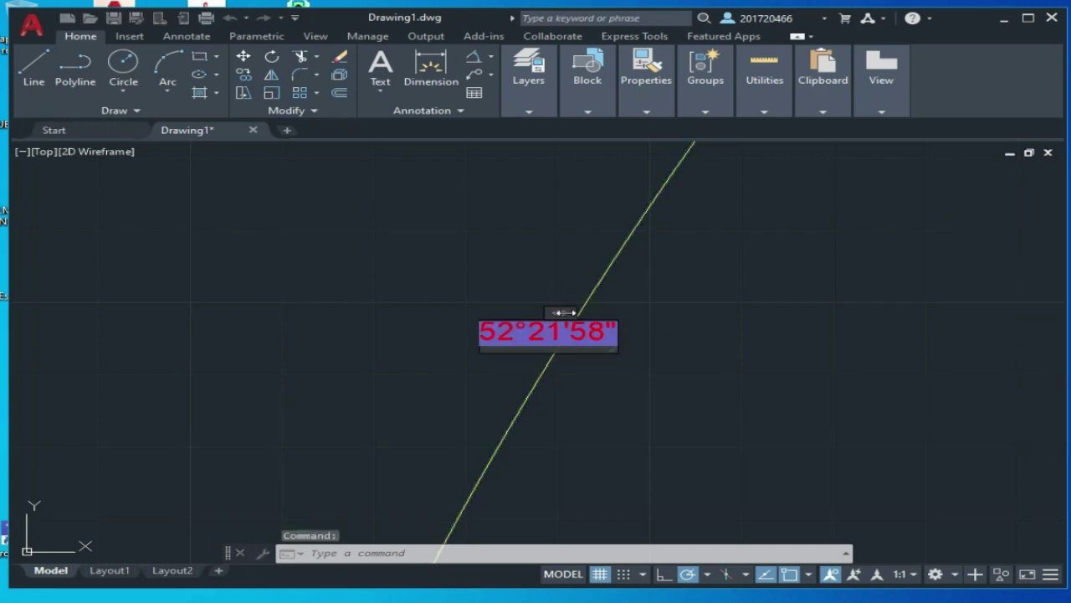
left_click(481, 330)
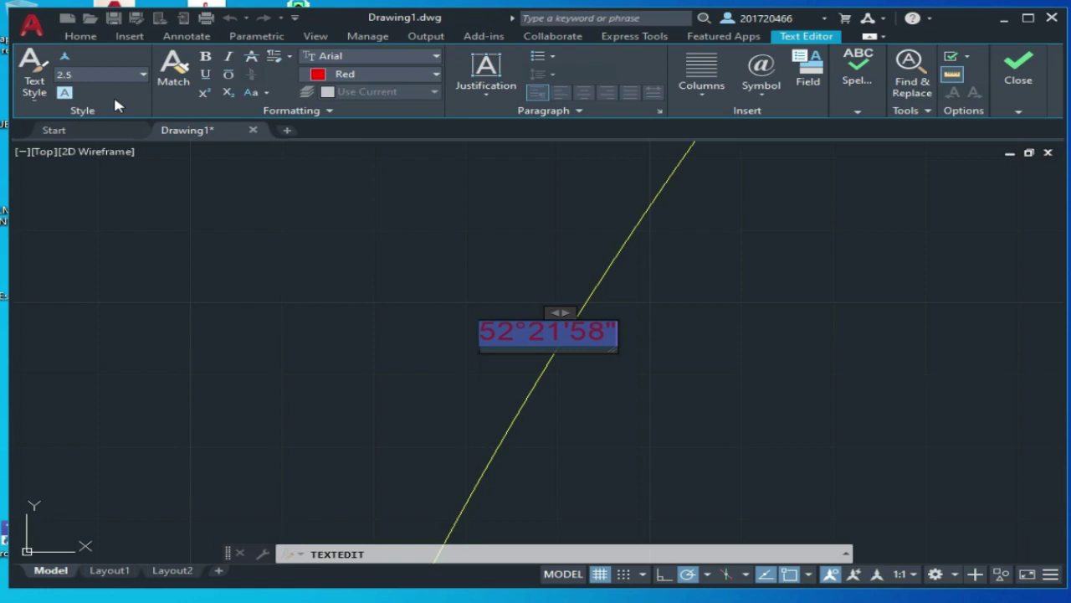
left_click(116, 74)
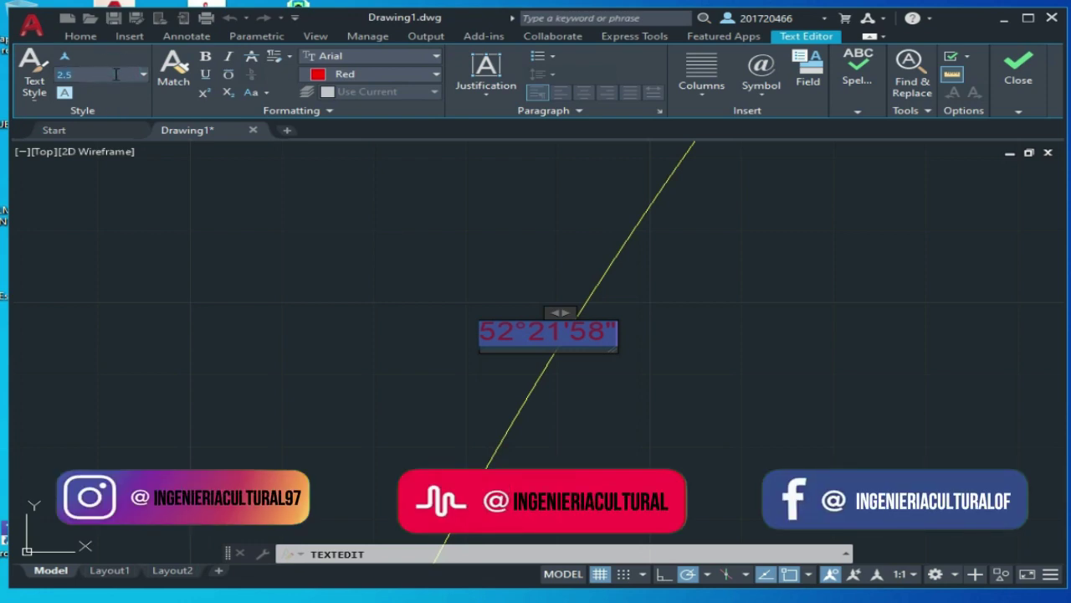
type("25")
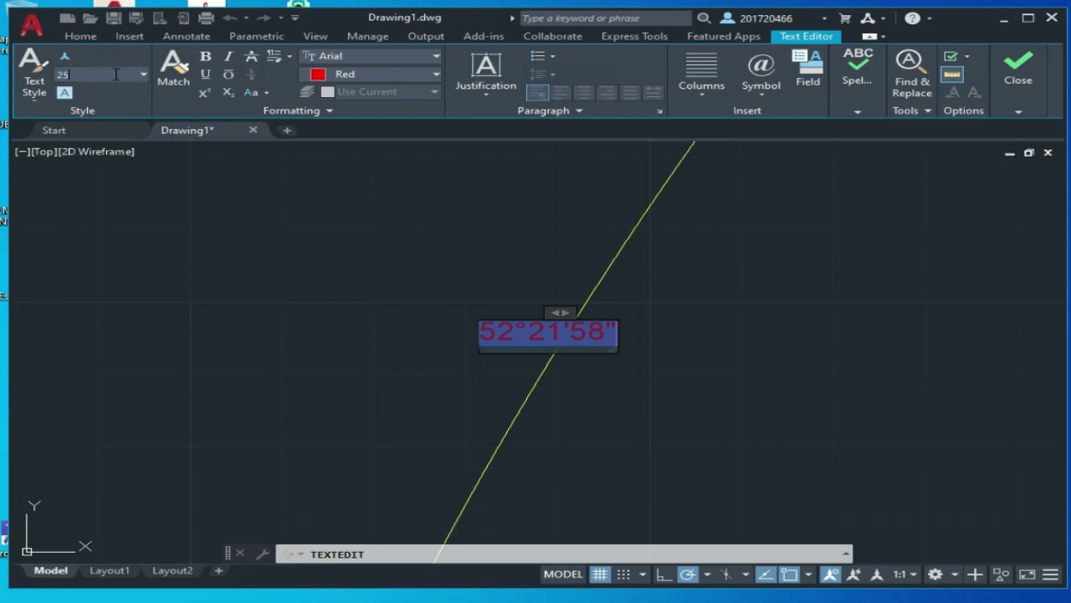
key("Return")
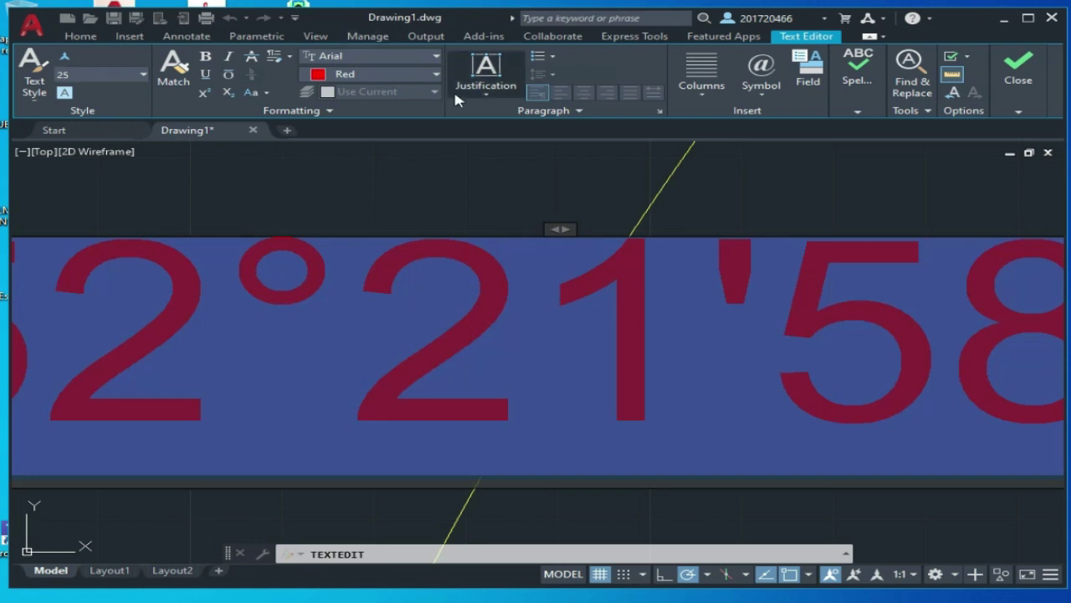
scroll(595, 277, "down", 3)
scroll(596, 274, "down", 2)
scroll(601, 269, "down", 2)
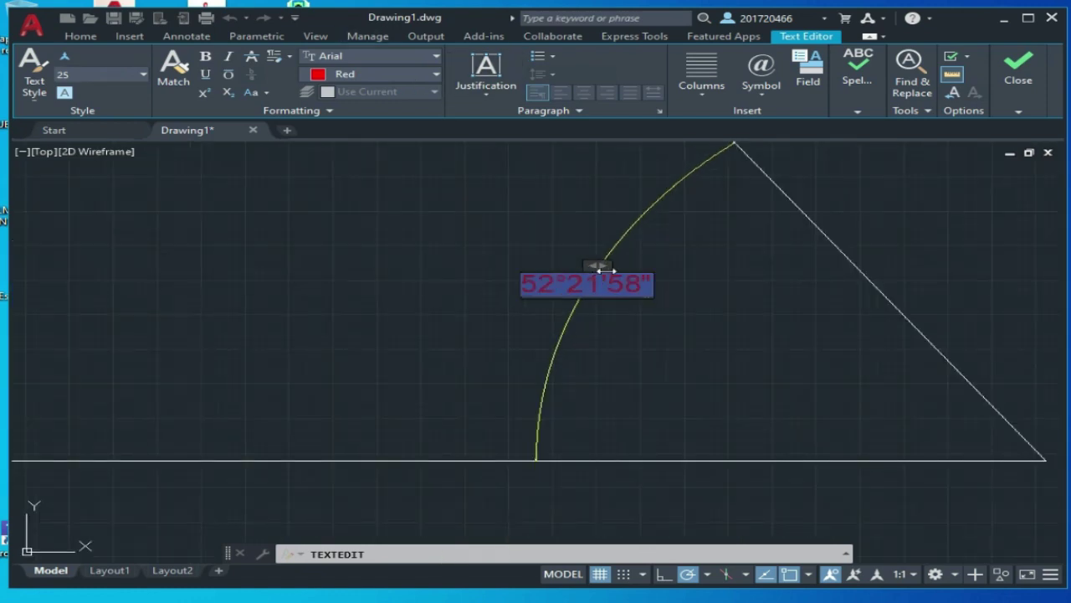
left_click(679, 261)
Pan and zoom the view to show the arc and the whole triangle
scroll(644, 293, "up", 2)
scroll(661, 289, "down", 3)
middle_click_drag(675, 282, 646, 376)
scroll(641, 373, "down", 2)
scroll(629, 376, "up", 3)
scroll(635, 375, "down", 1)
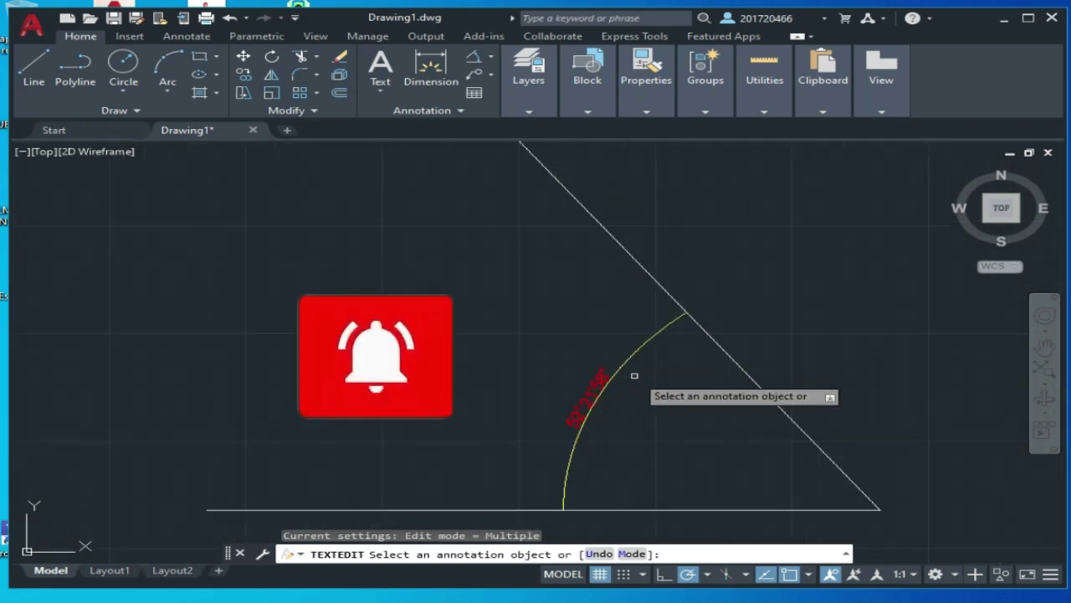
mouse_move(634, 375)
middle_mouse_down()
mouse_move(634, 351)
mouse_move(632, 362)
middle_mouse_up()
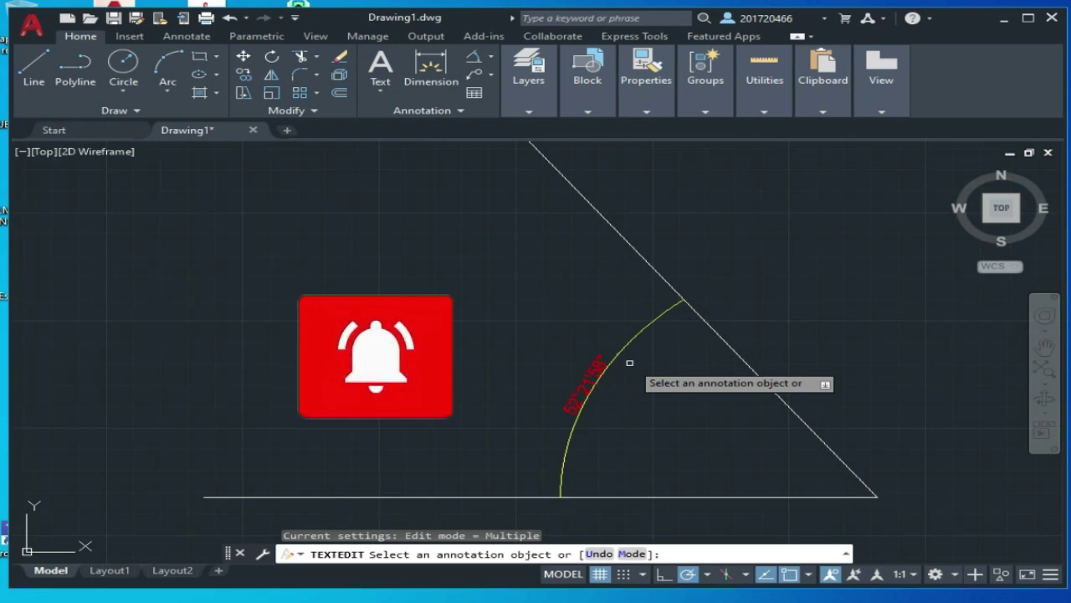